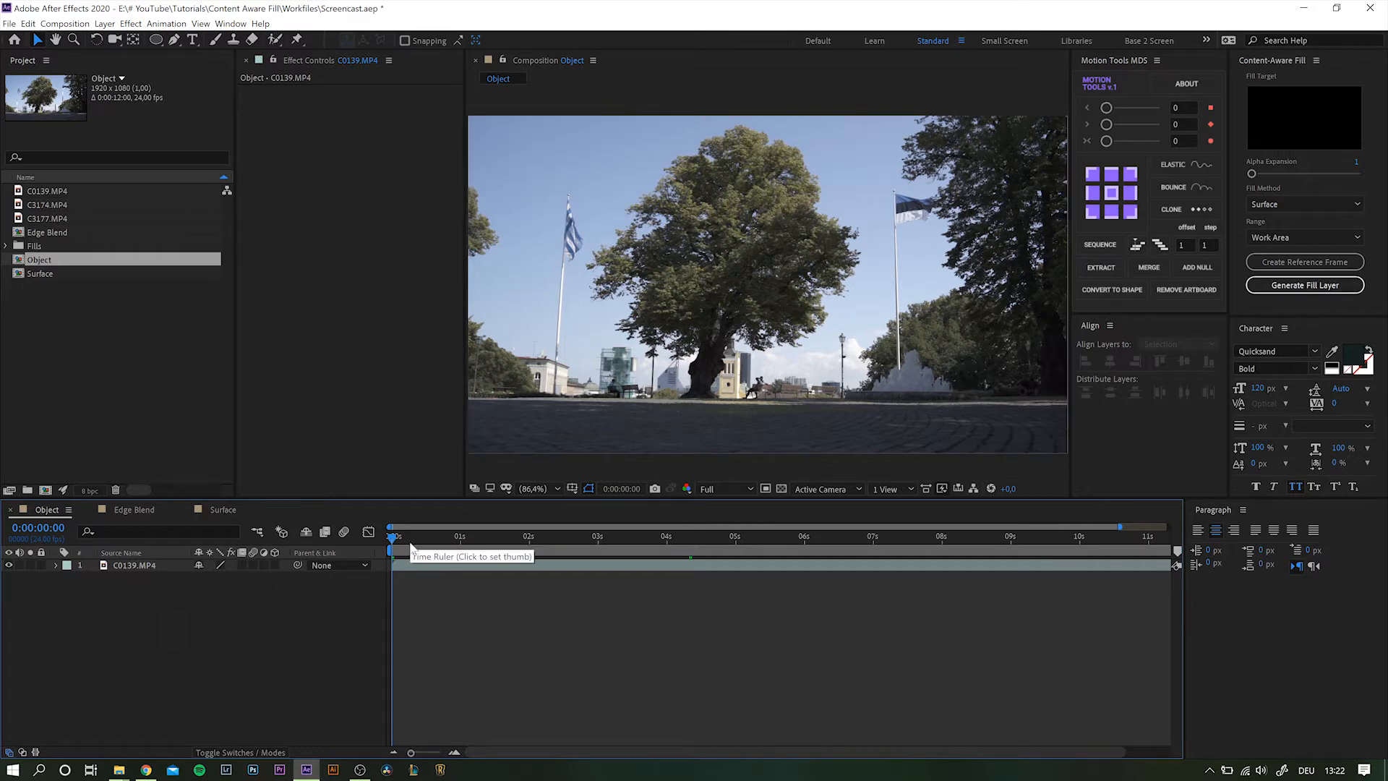
Step: Play back the Object composition to review the people walking through the shot
key(space)
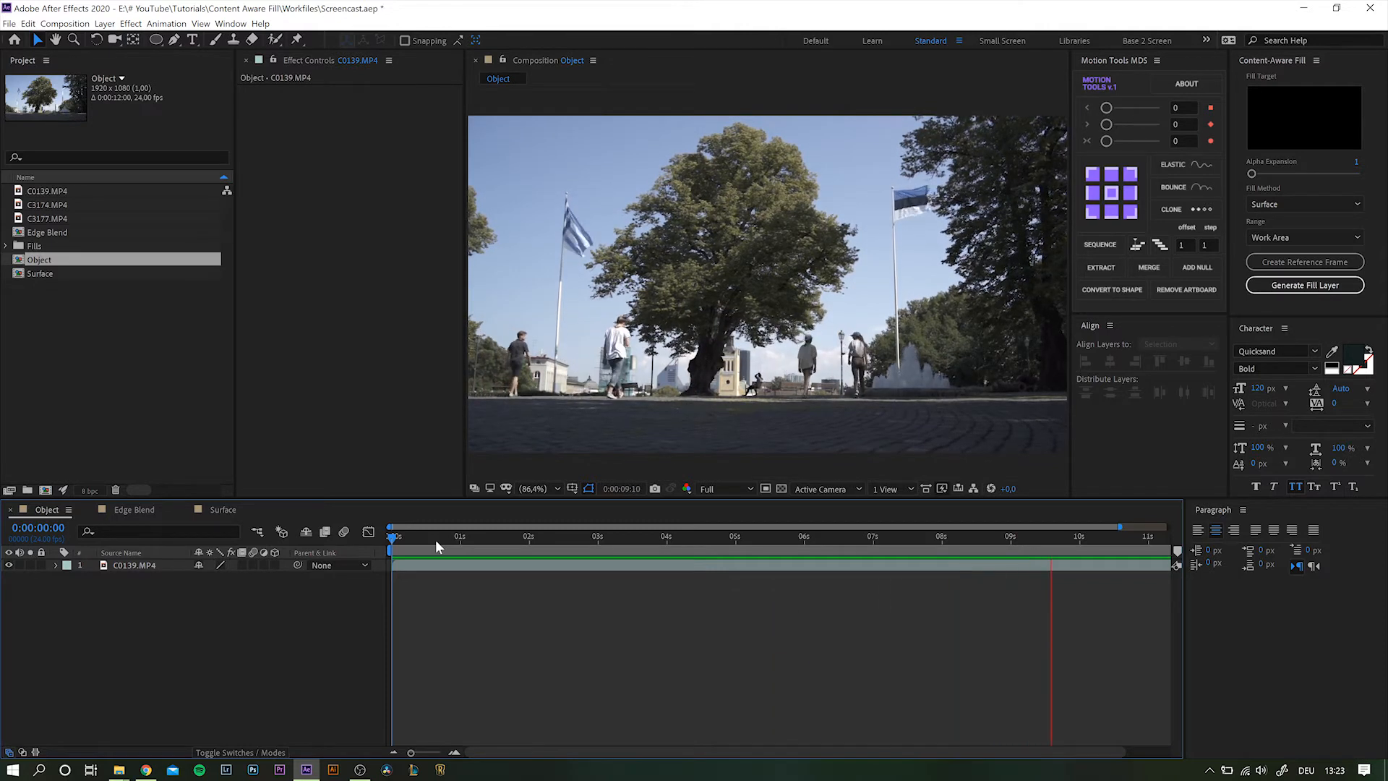
scroll(553, 636, down, 1)
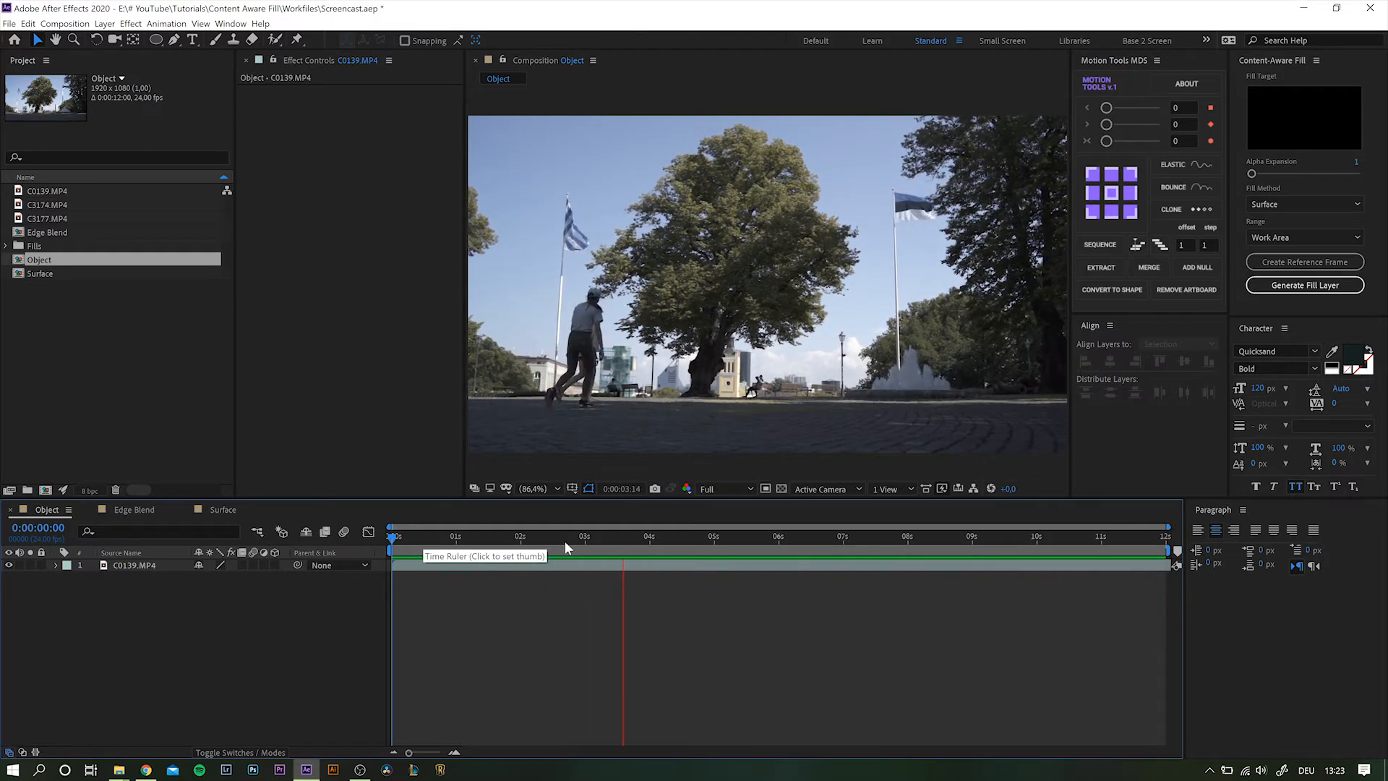
Step: Draw a closed Pen mask around the walking people on the C0139.MP4 layer at 0:00:04:01
click(652, 544)
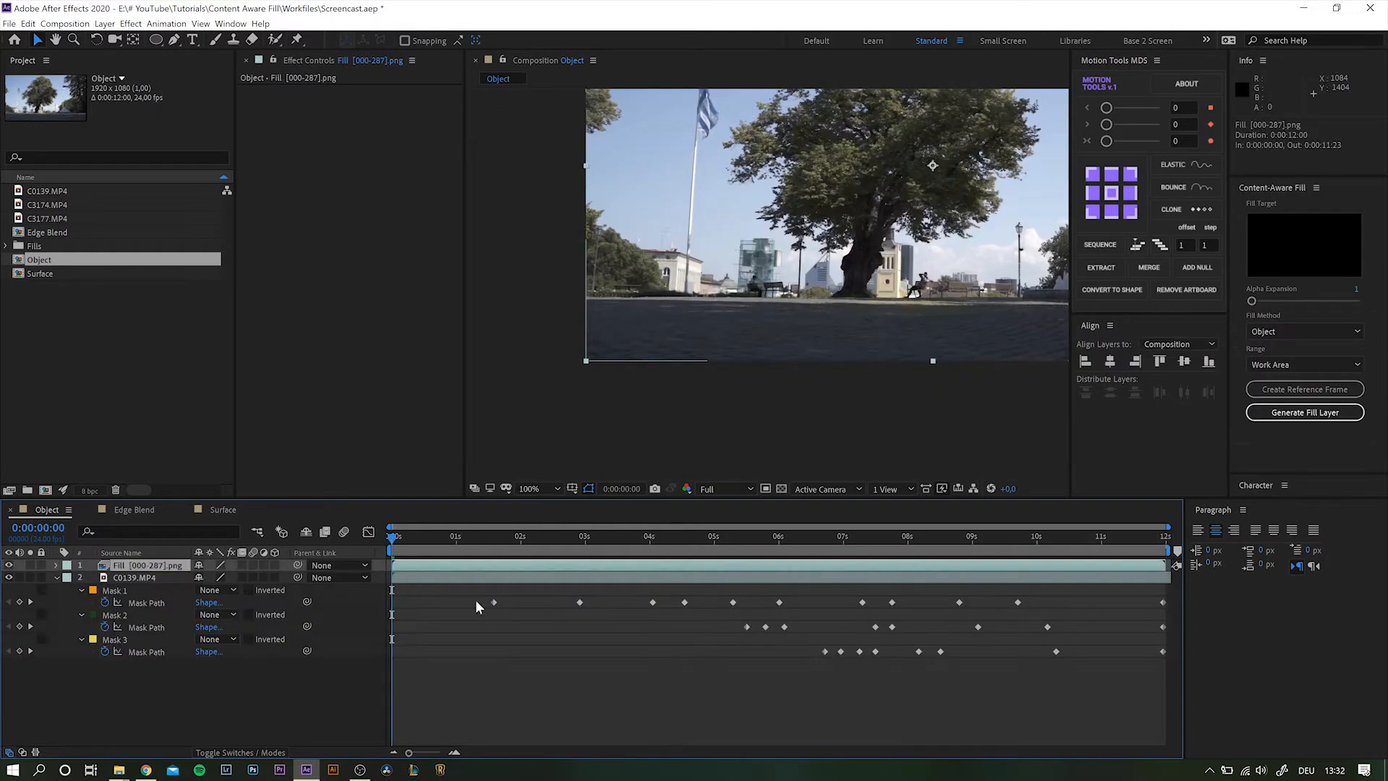
key(space)
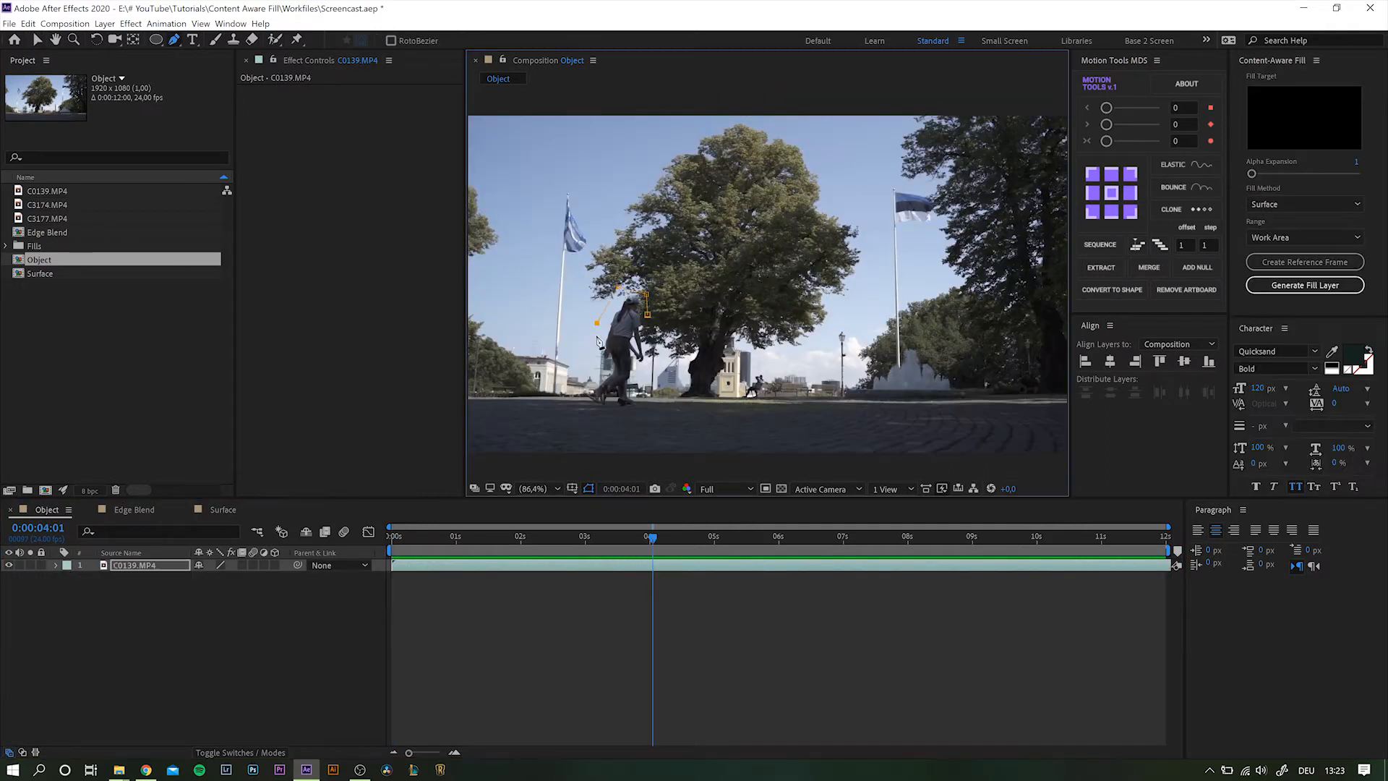
click(595, 355)
click(583, 390)
click(576, 410)
click(627, 416)
click(654, 417)
click(659, 354)
click(648, 316)
Step: Set Mask 1's mode to None and enable keyframing for its Mask Path at 0:00:04:01
key(m)
click(217, 578)
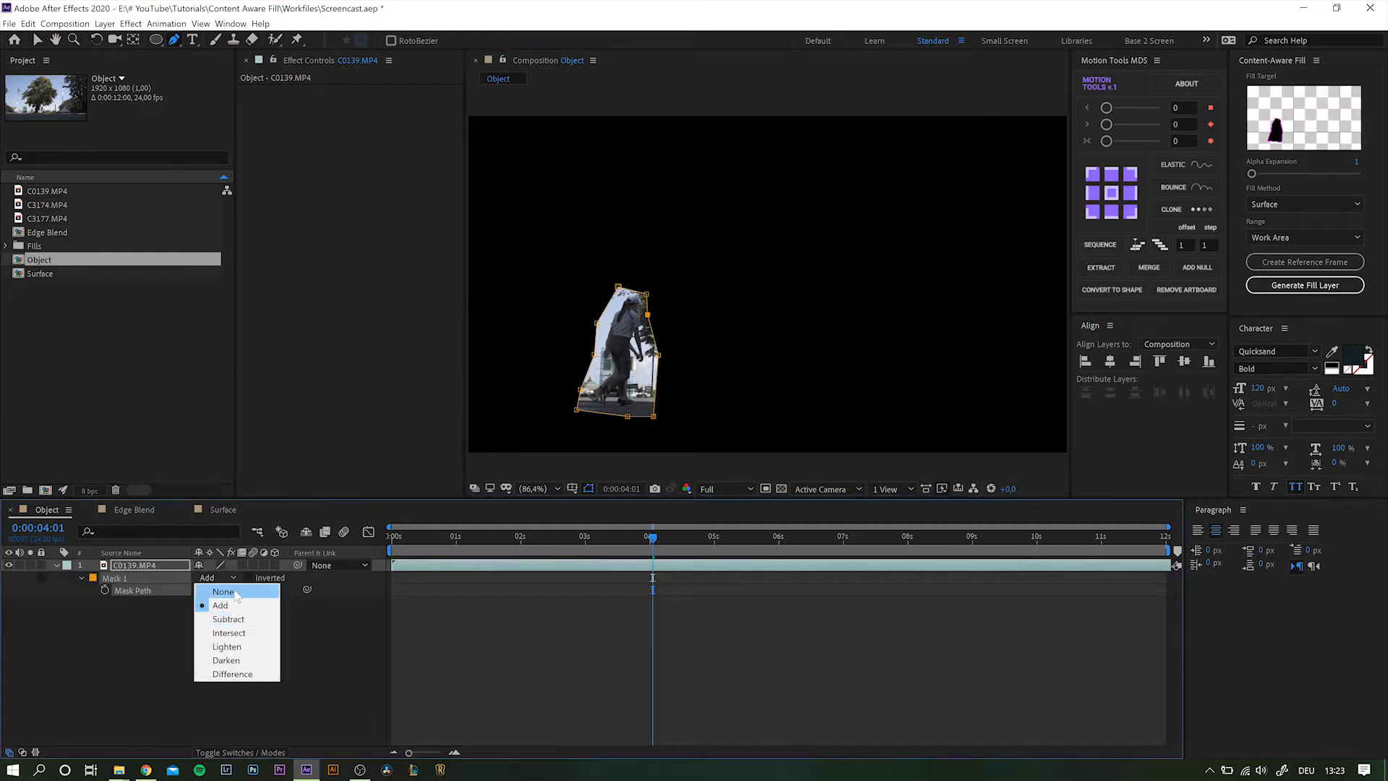
click(224, 592)
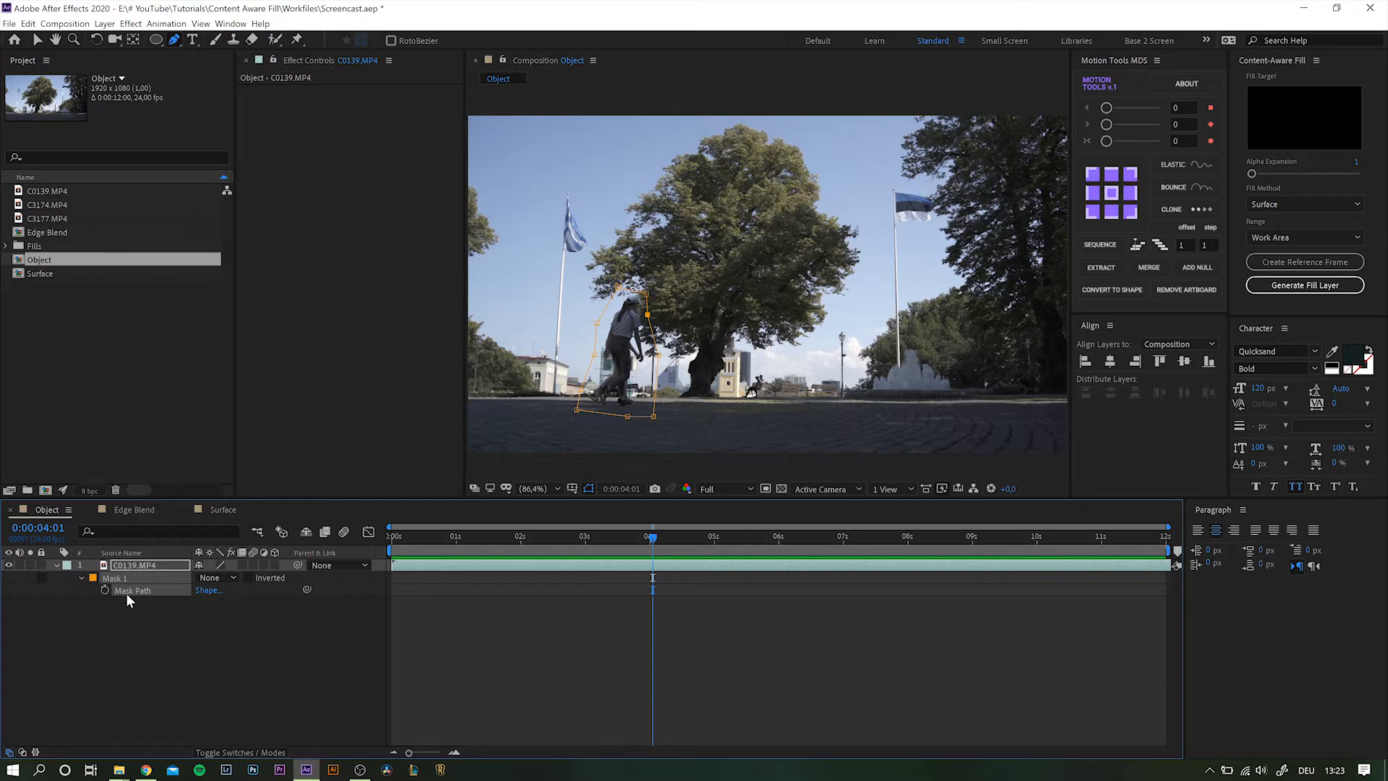
click(105, 590)
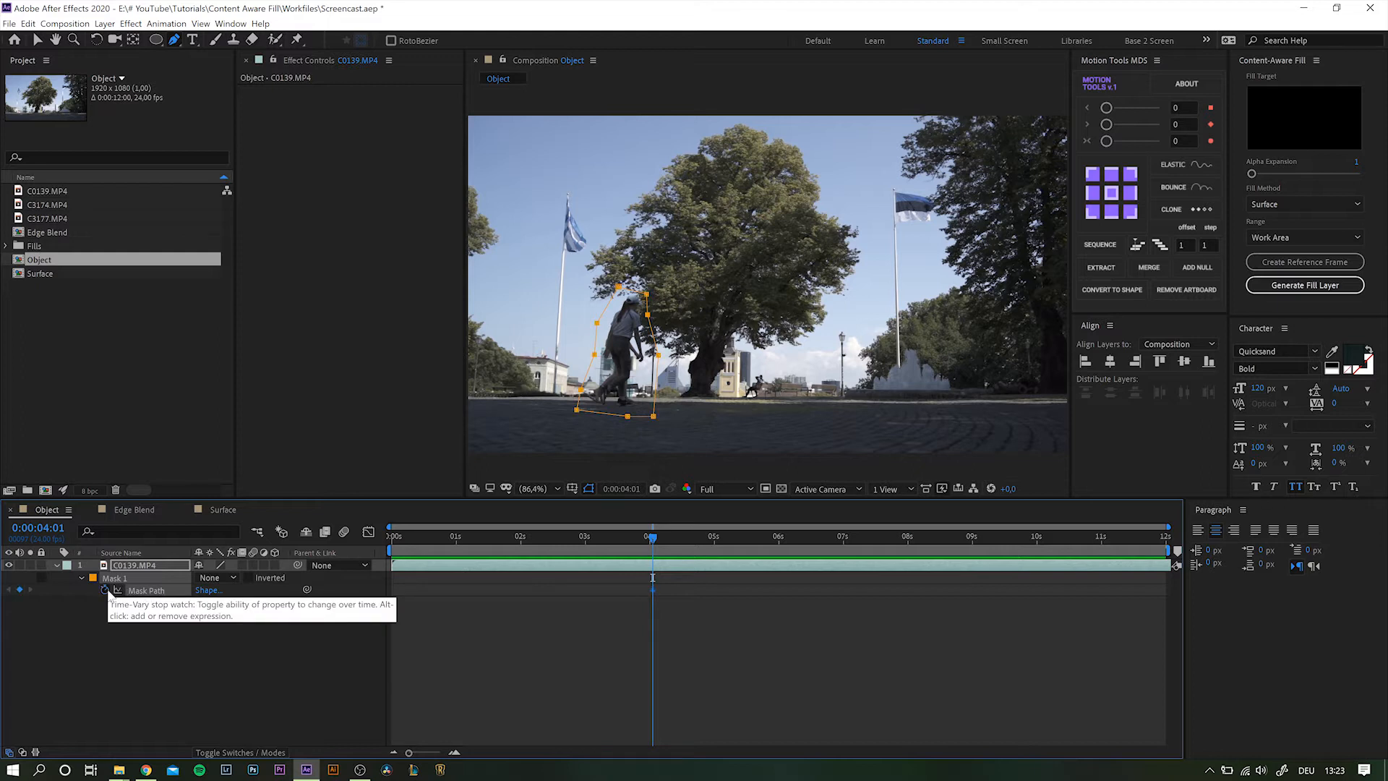
Step: Reshape Mask 1 around the walking couple at 0:00:11:23 to keyframe its path at the end of the clip
drag(666, 537, 1171, 568)
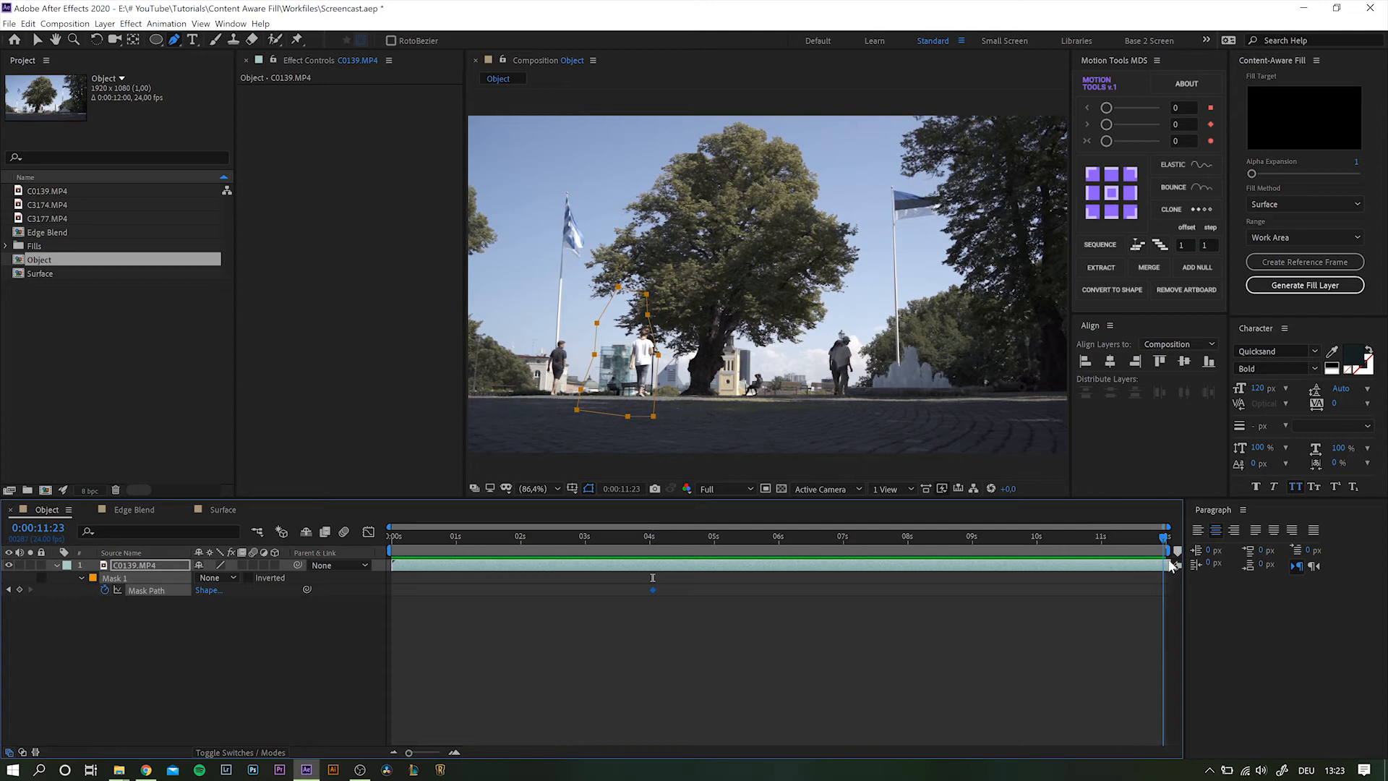
key(v)
drag(646, 295, 807, 205)
scroll(856, 353, up, 3)
drag(822, 139, 813, 187)
drag(850, 280, 823, 259)
drag(838, 421, 828, 326)
drag(778, 421, 778, 333)
drag(660, 407, 717, 321)
drag(669, 360, 707, 308)
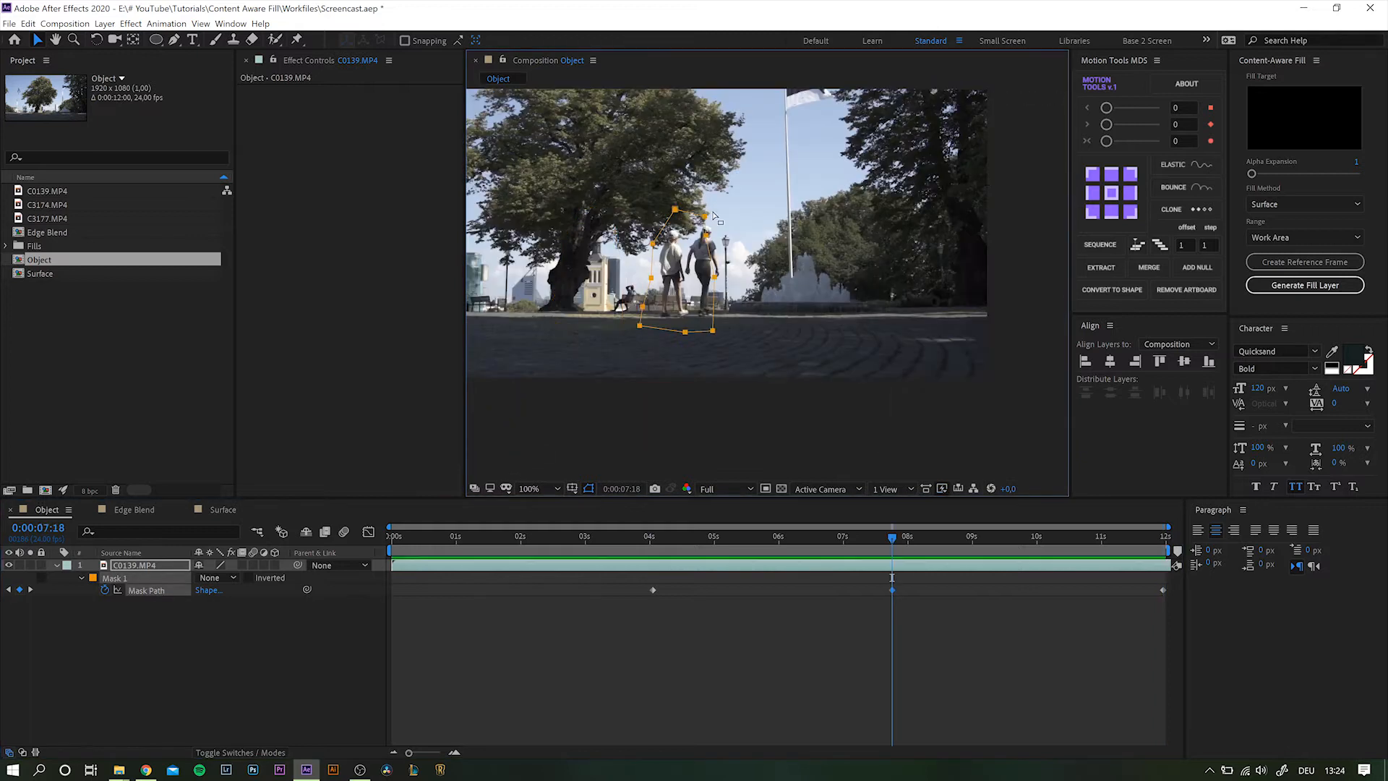
Step: Step through the clip and keyframe Mask 1's path at intermediate frames so it follows the walking couple
click(1017, 537)
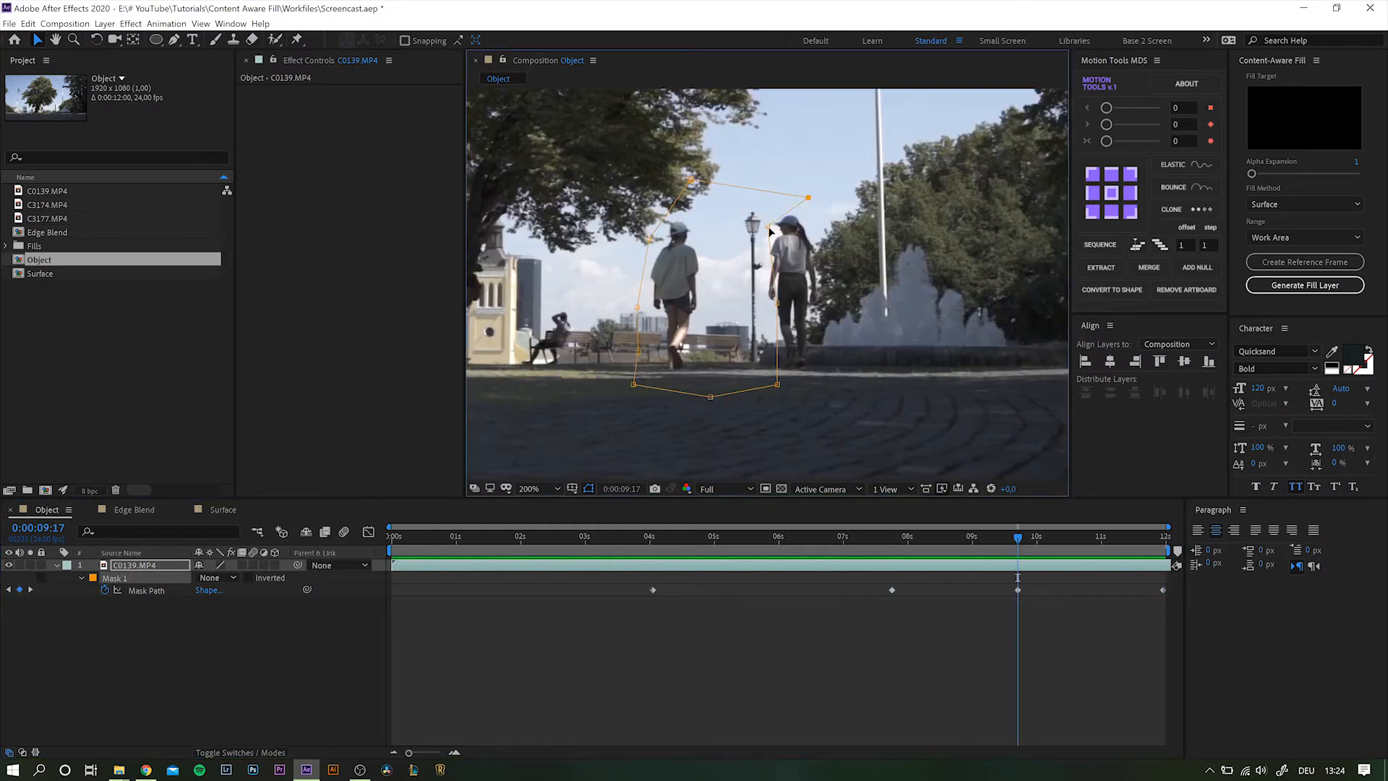
drag(1016, 537, 939, 543)
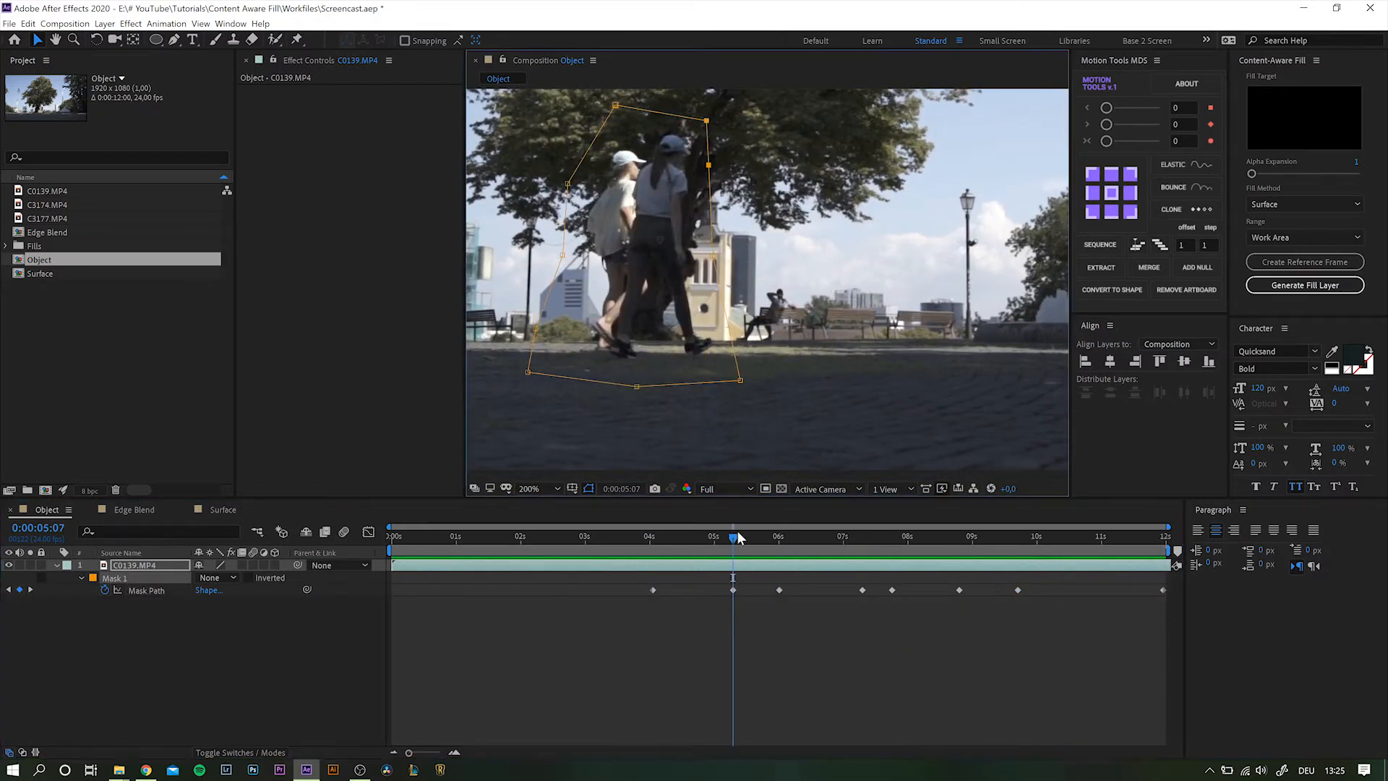
drag(738, 537, 685, 537)
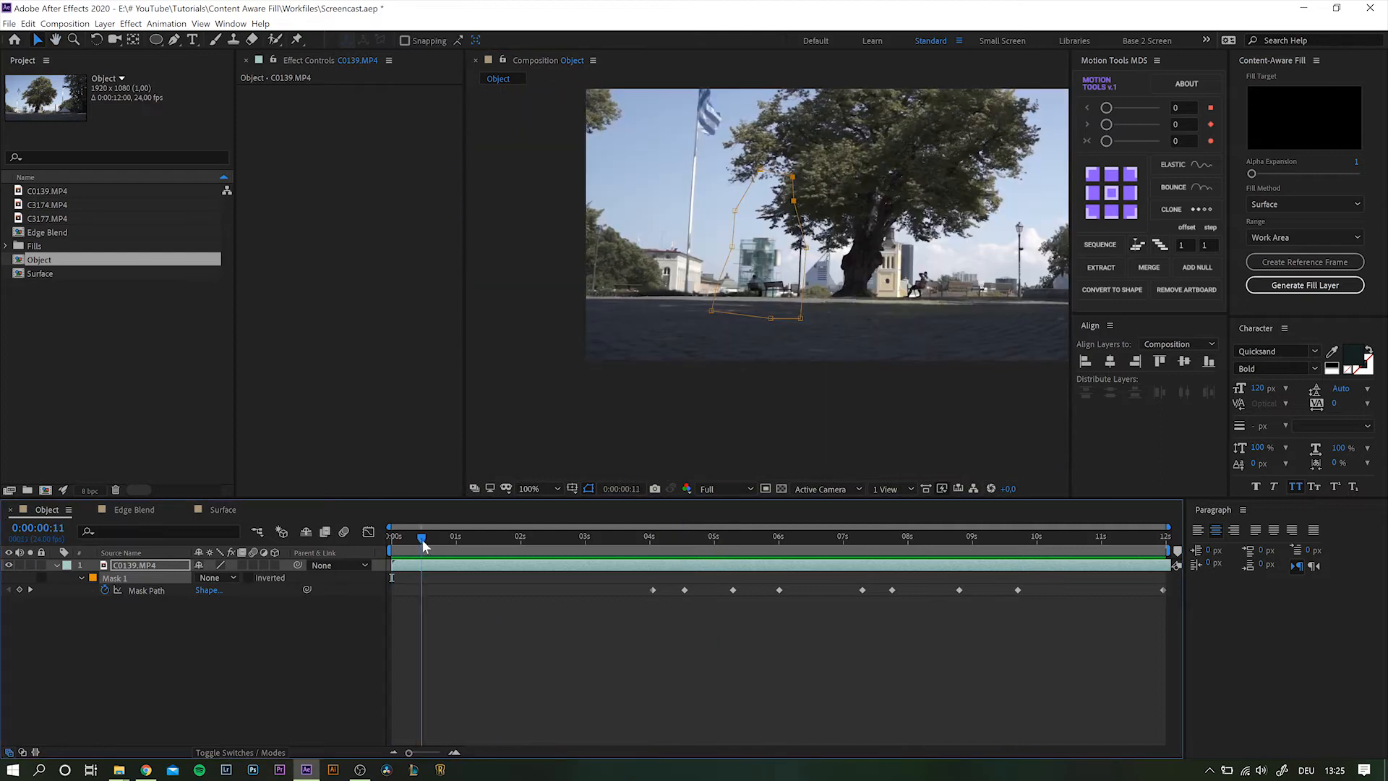
drag(424, 537, 497, 544)
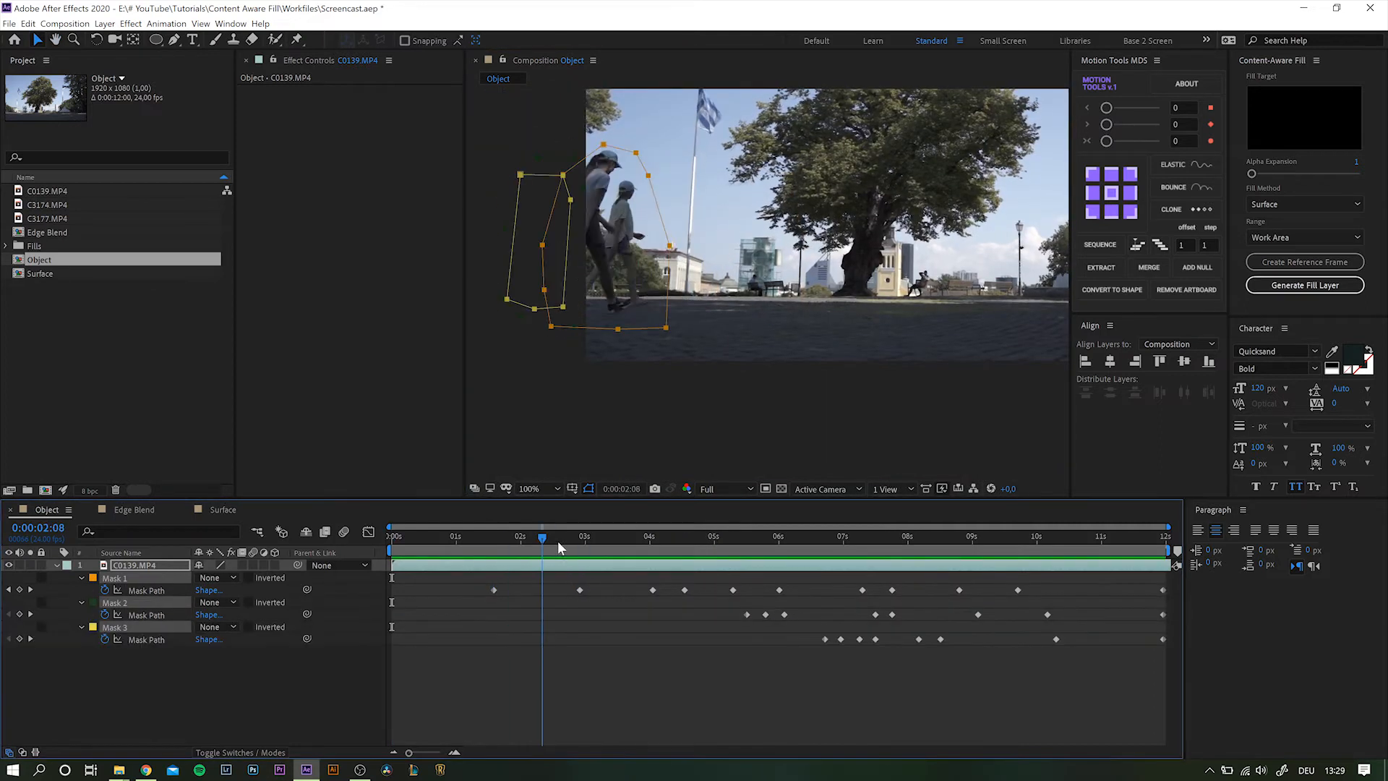
Step: Set Mask 1, Mask 2 and Mask 3 to Subtract and check the cutouts up to 0:00:09:04
drag(557, 541, 396, 551)
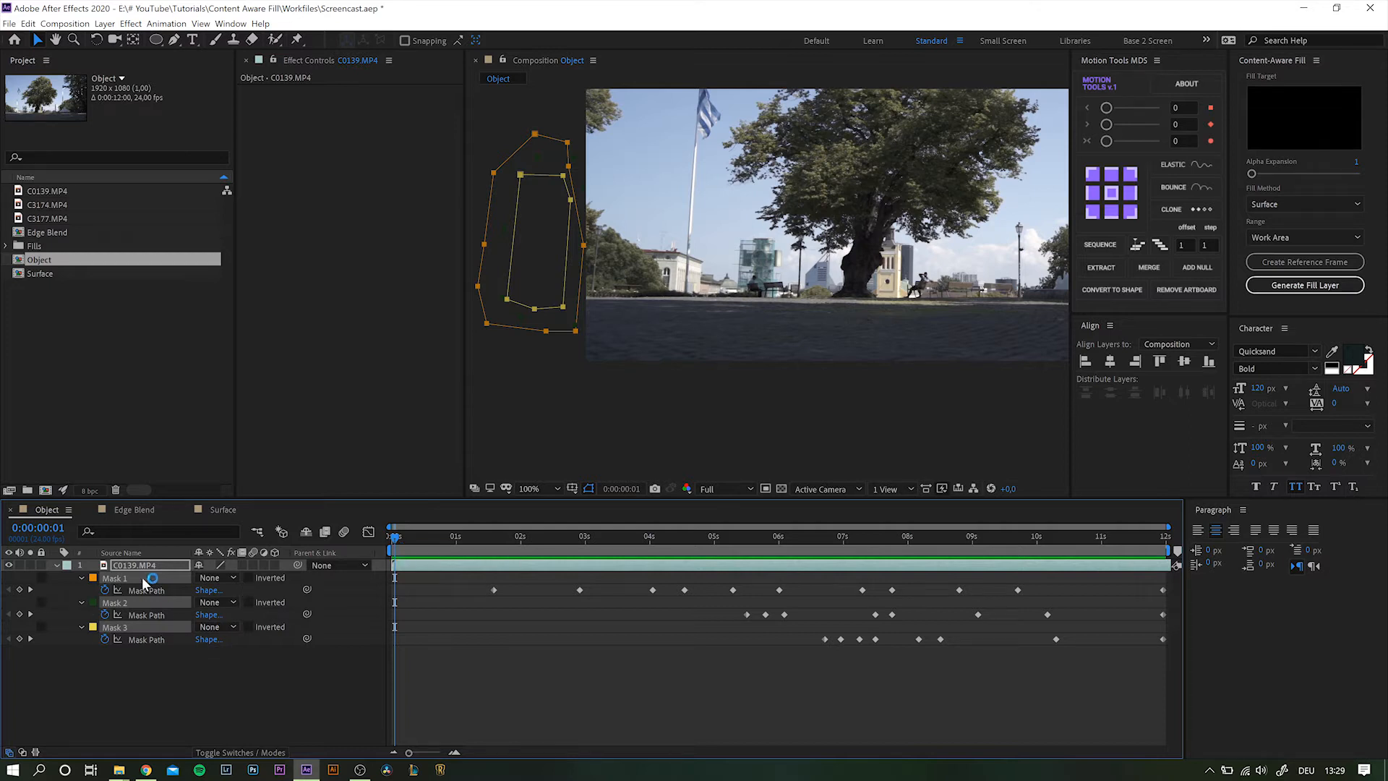
click(216, 578)
click(228, 619)
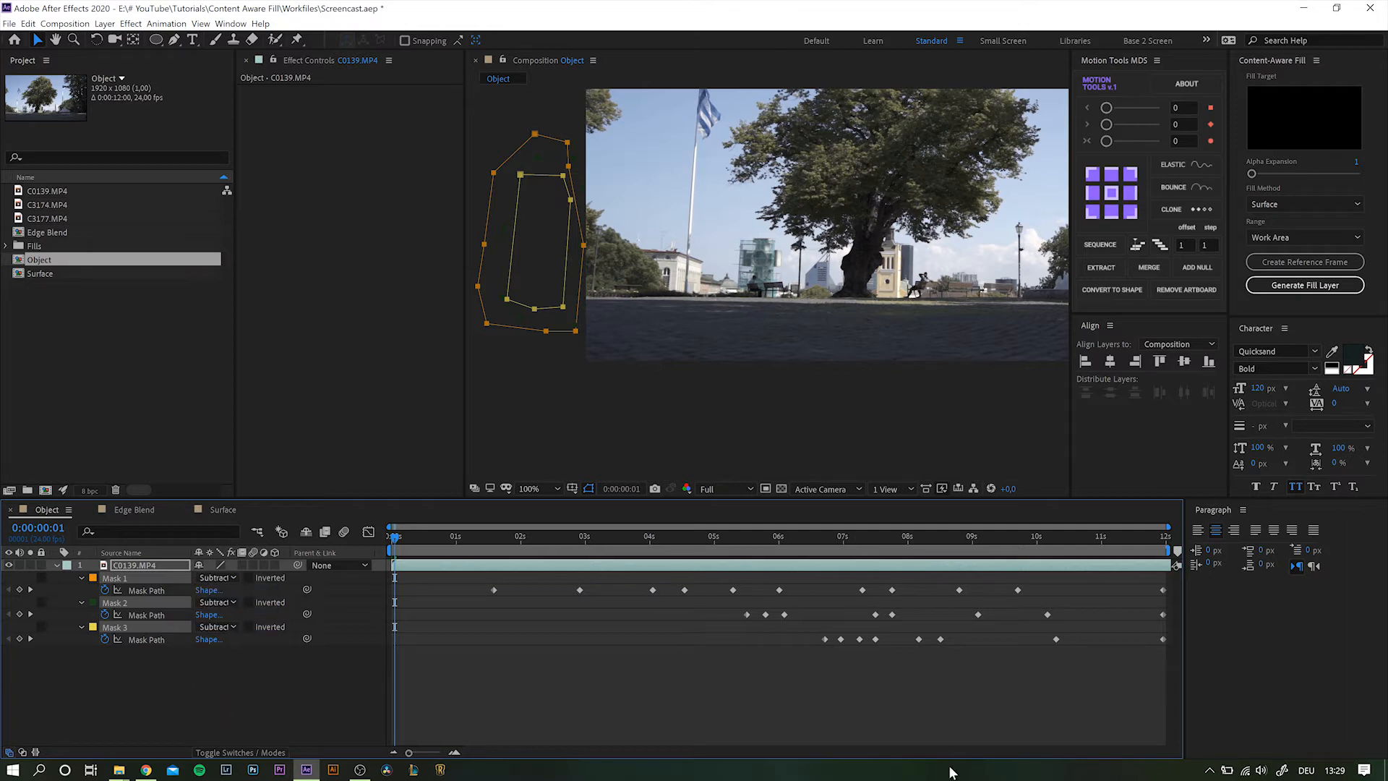
drag(543, 532, 984, 551)
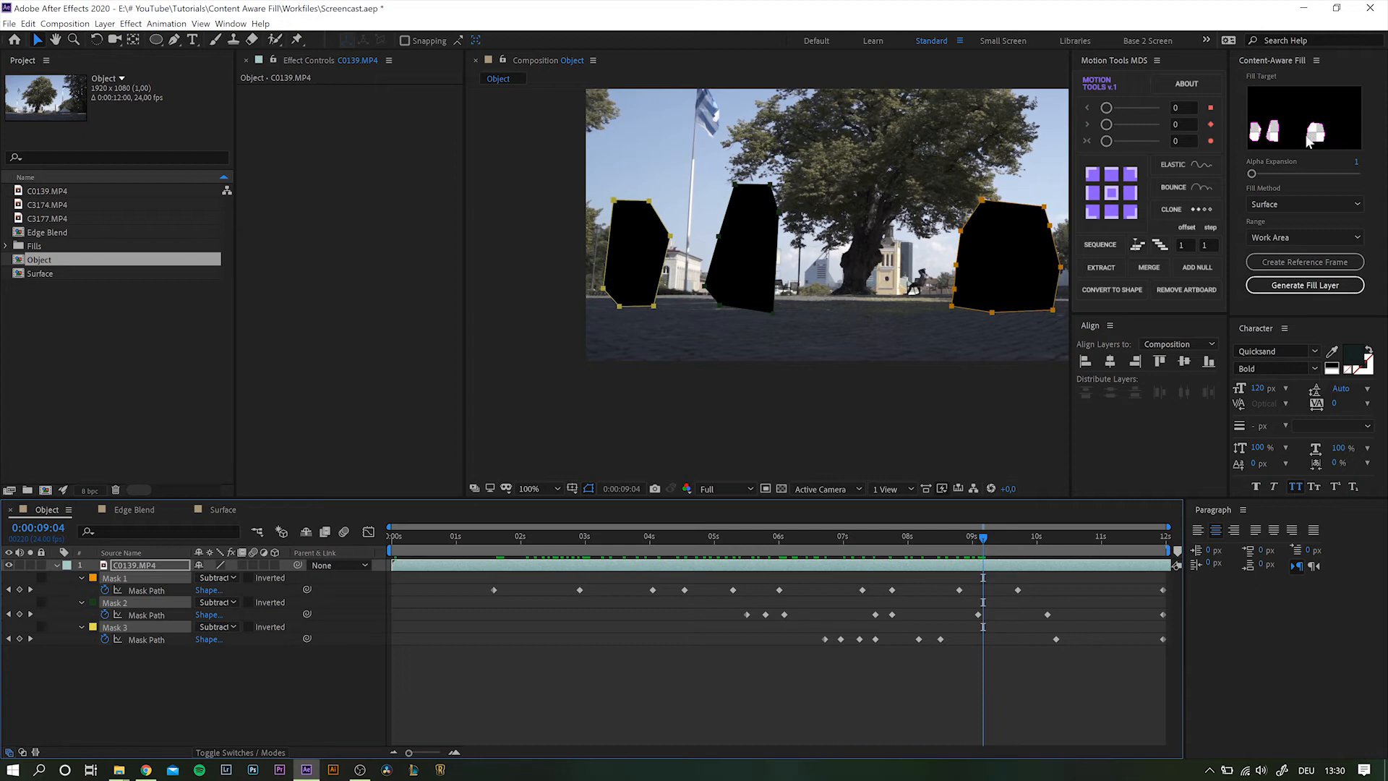
click(231, 25)
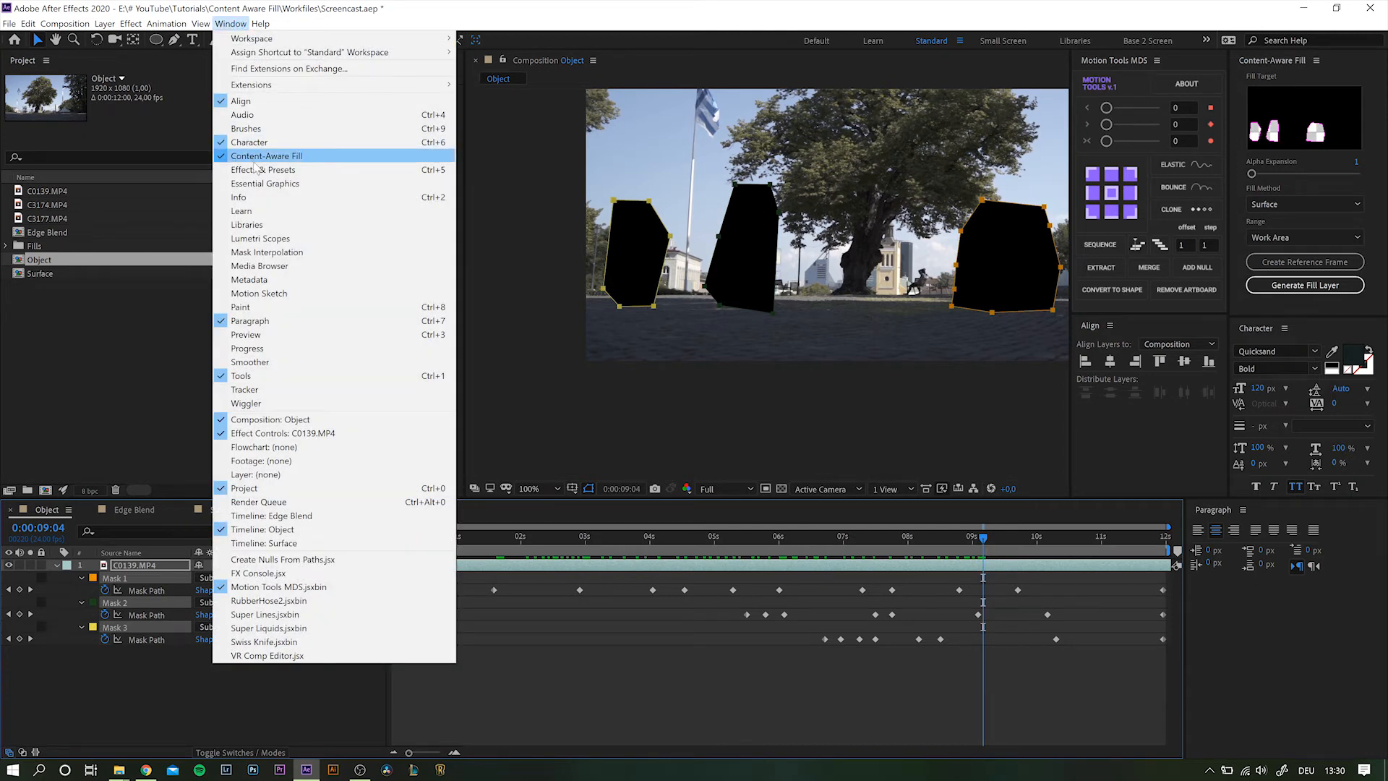
click(432, 4)
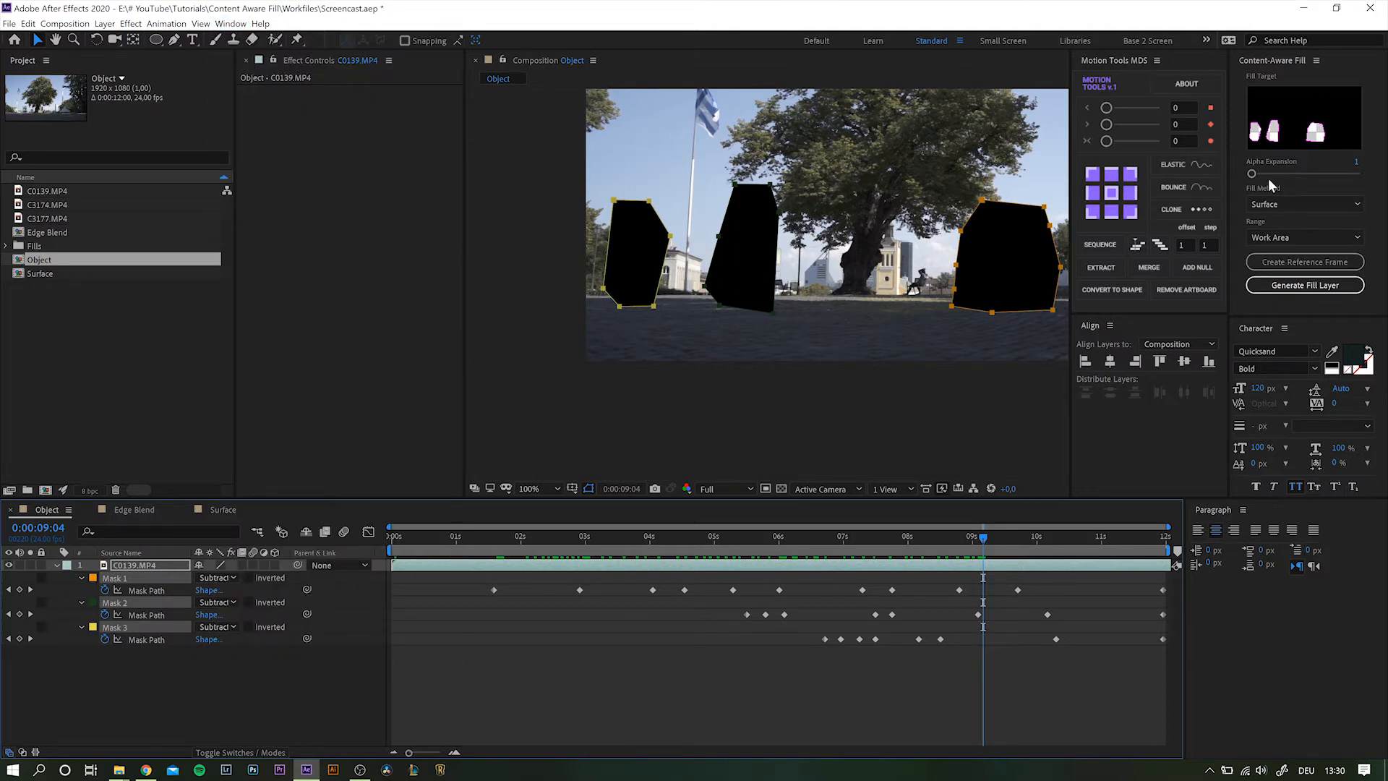
drag(1256, 173, 1280, 174)
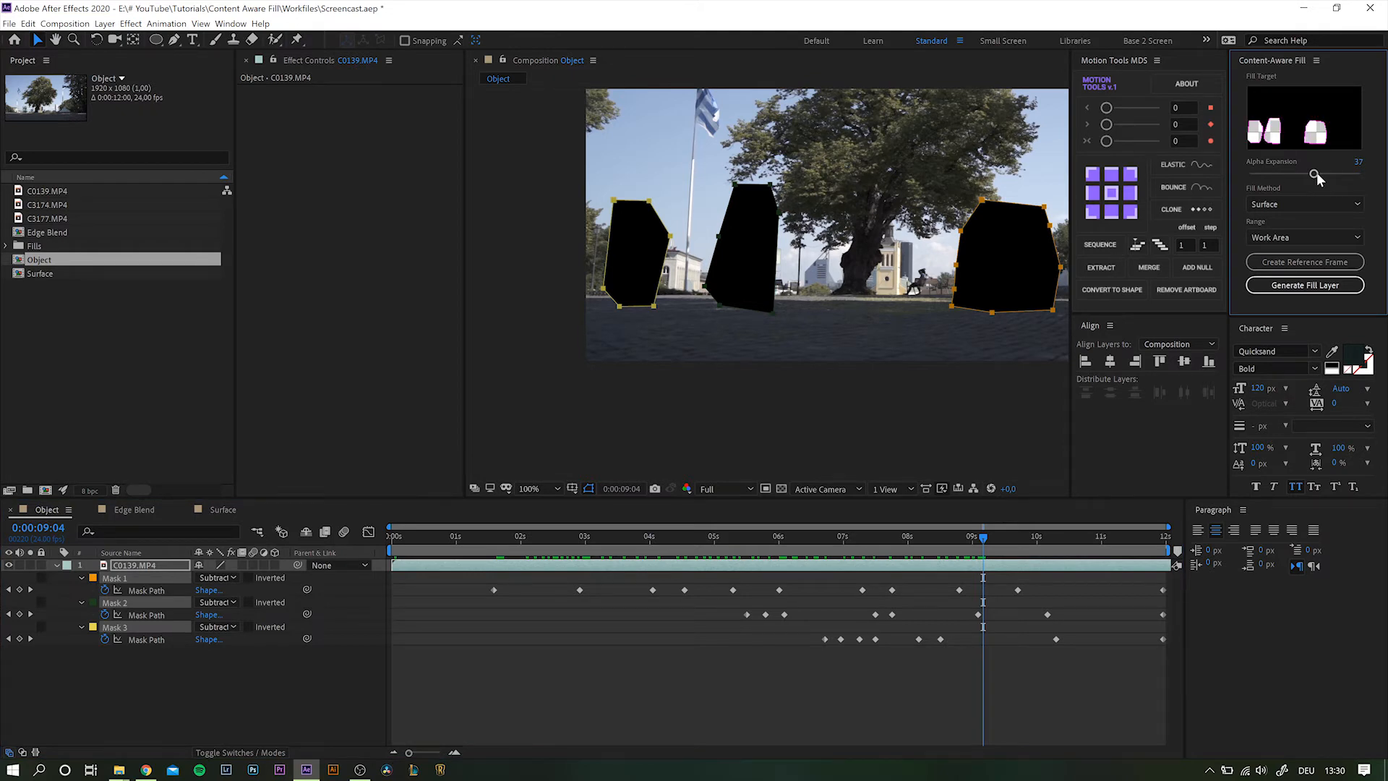
drag(1284, 173, 1256, 174)
Step: Set the fill method to Object, keep the range at Work Area, and generate the fill layer
click(1316, 204)
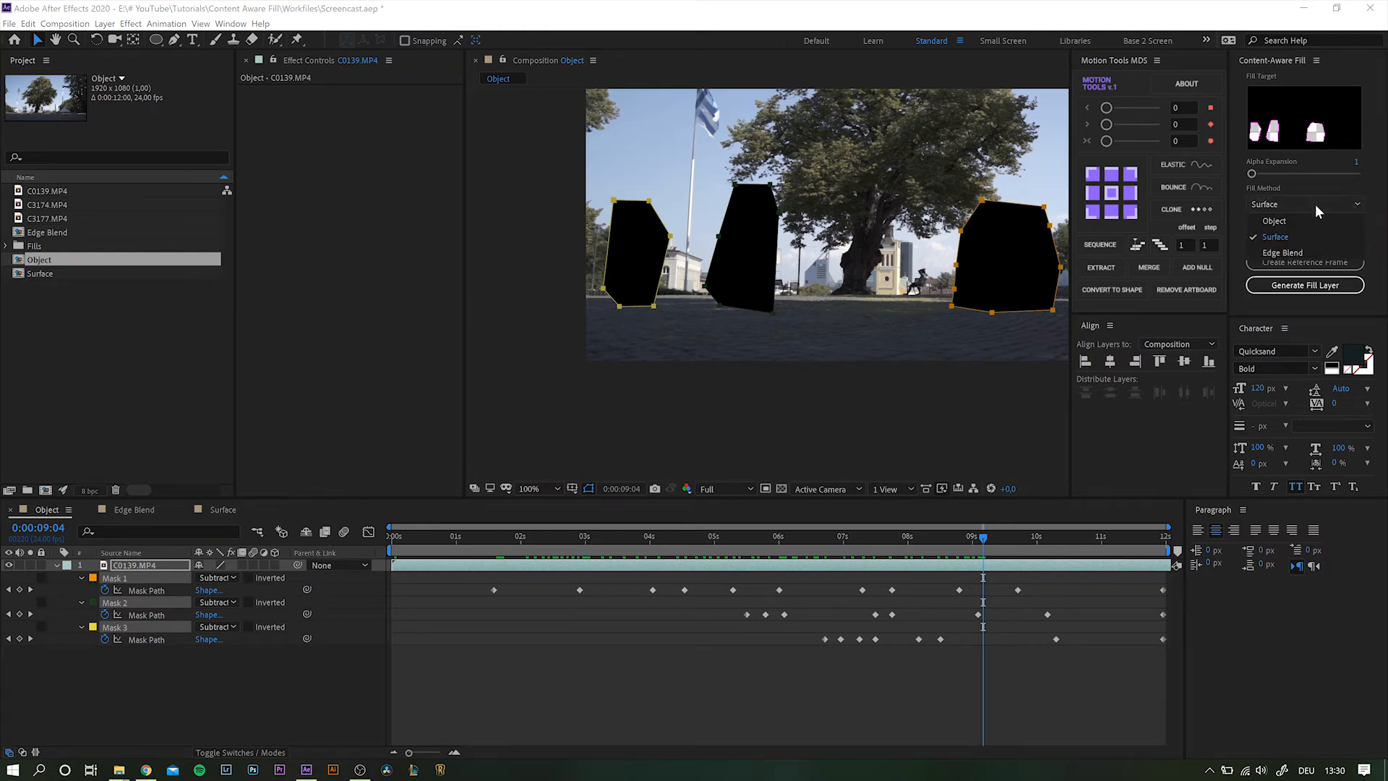
click(1286, 219)
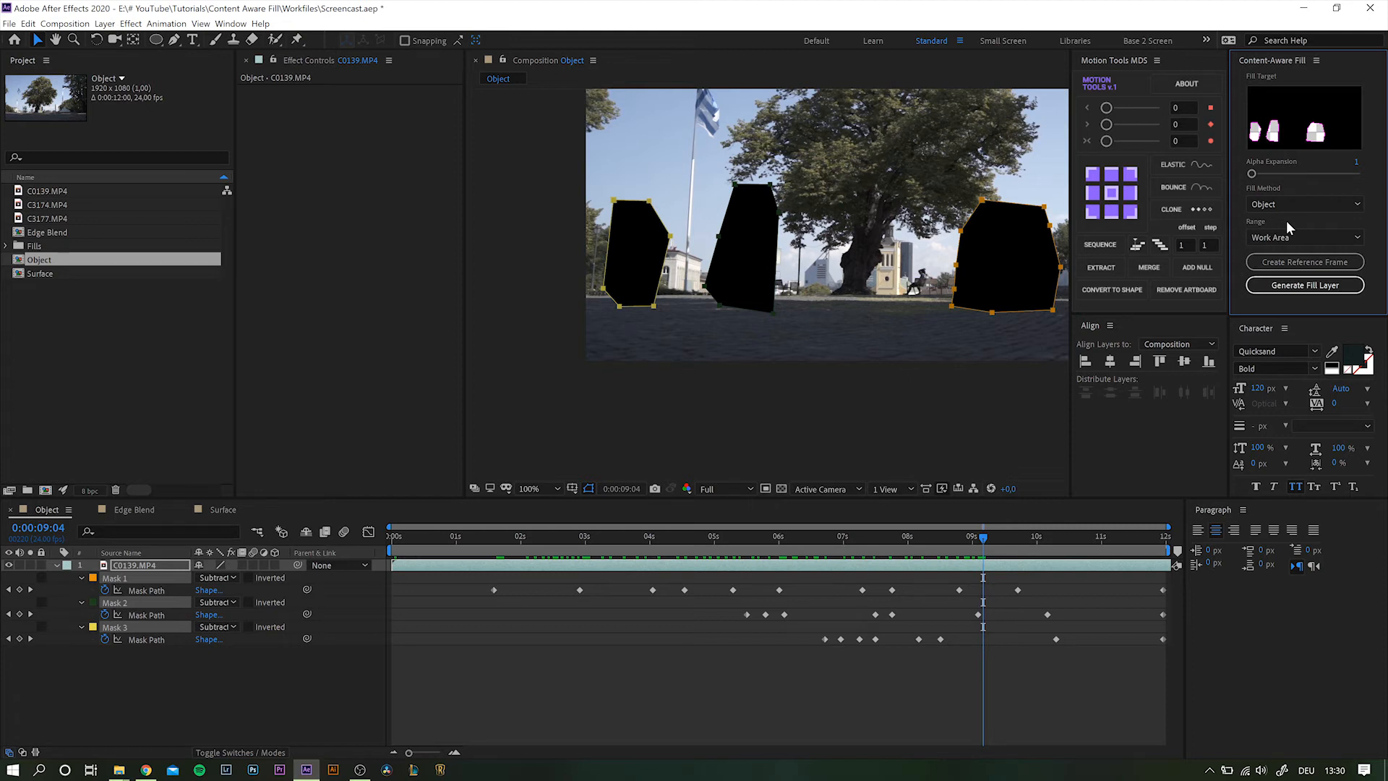
click(1292, 232)
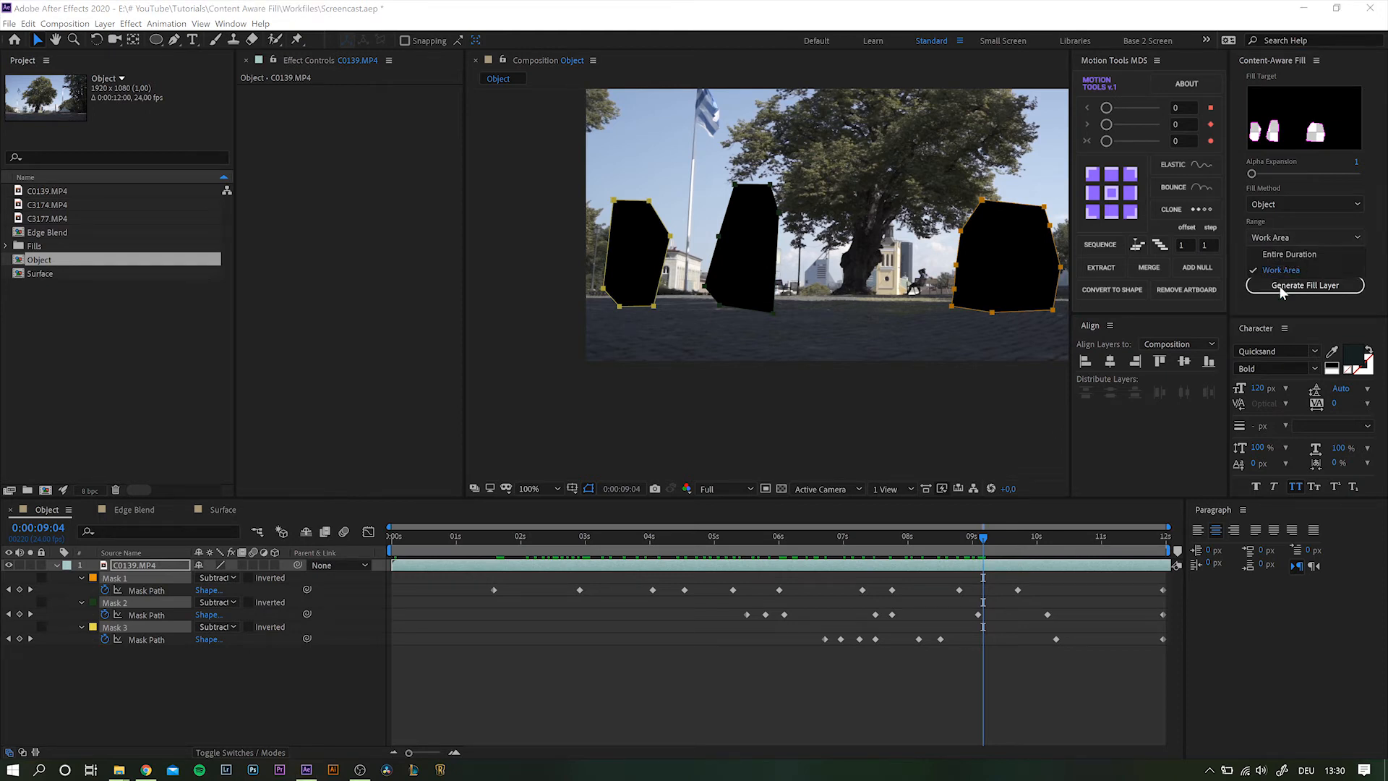
click(1369, 259)
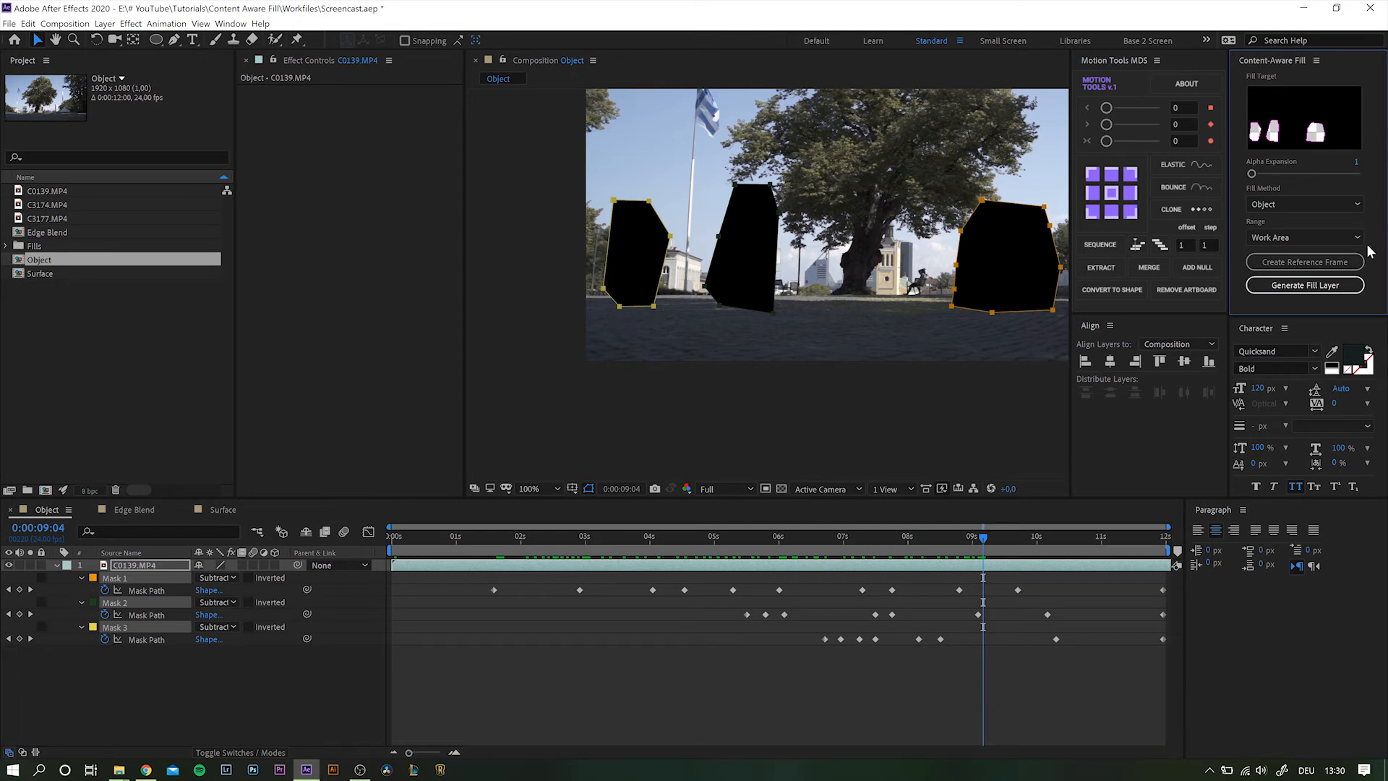
click(1306, 285)
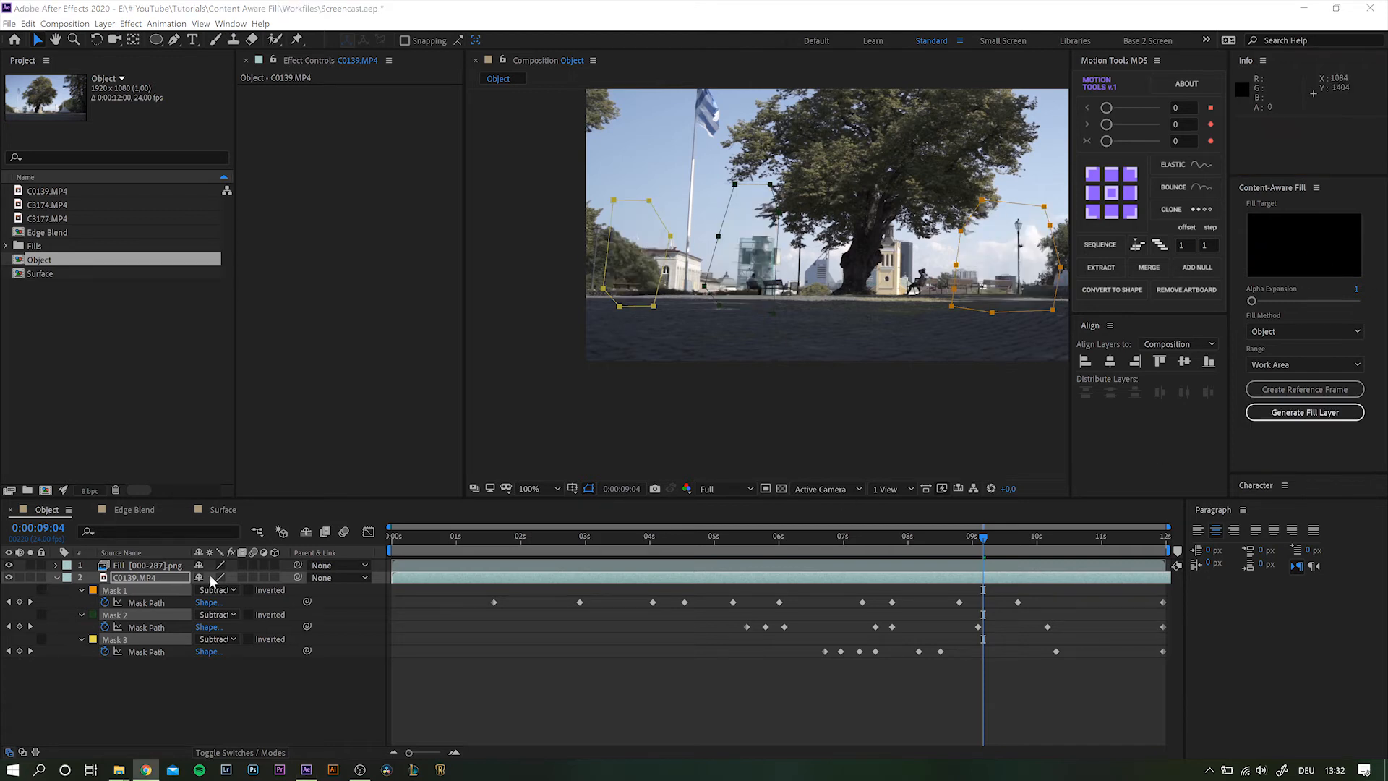
Step: Compare the footage with the generated fill layer hidden and shown during playback of the Object composition
click(155, 564)
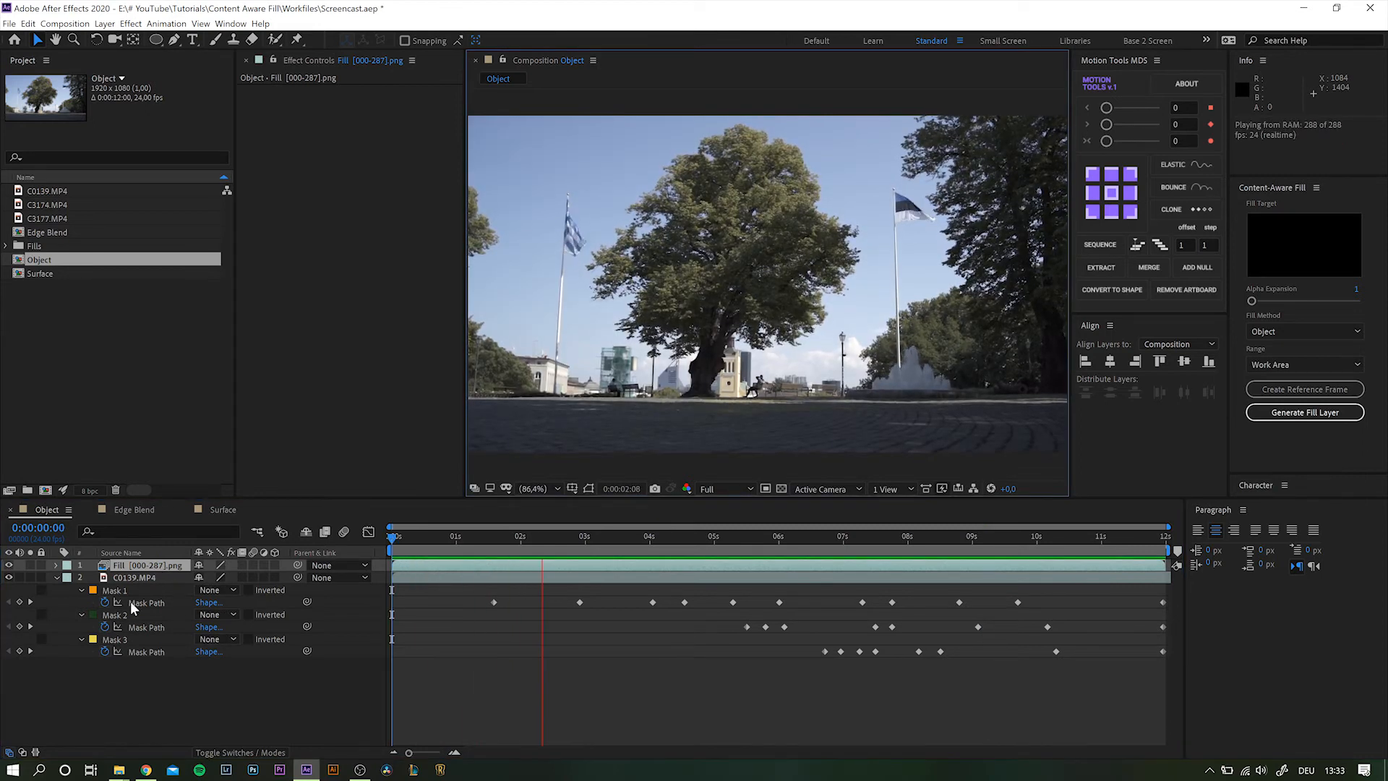
click(9, 565)
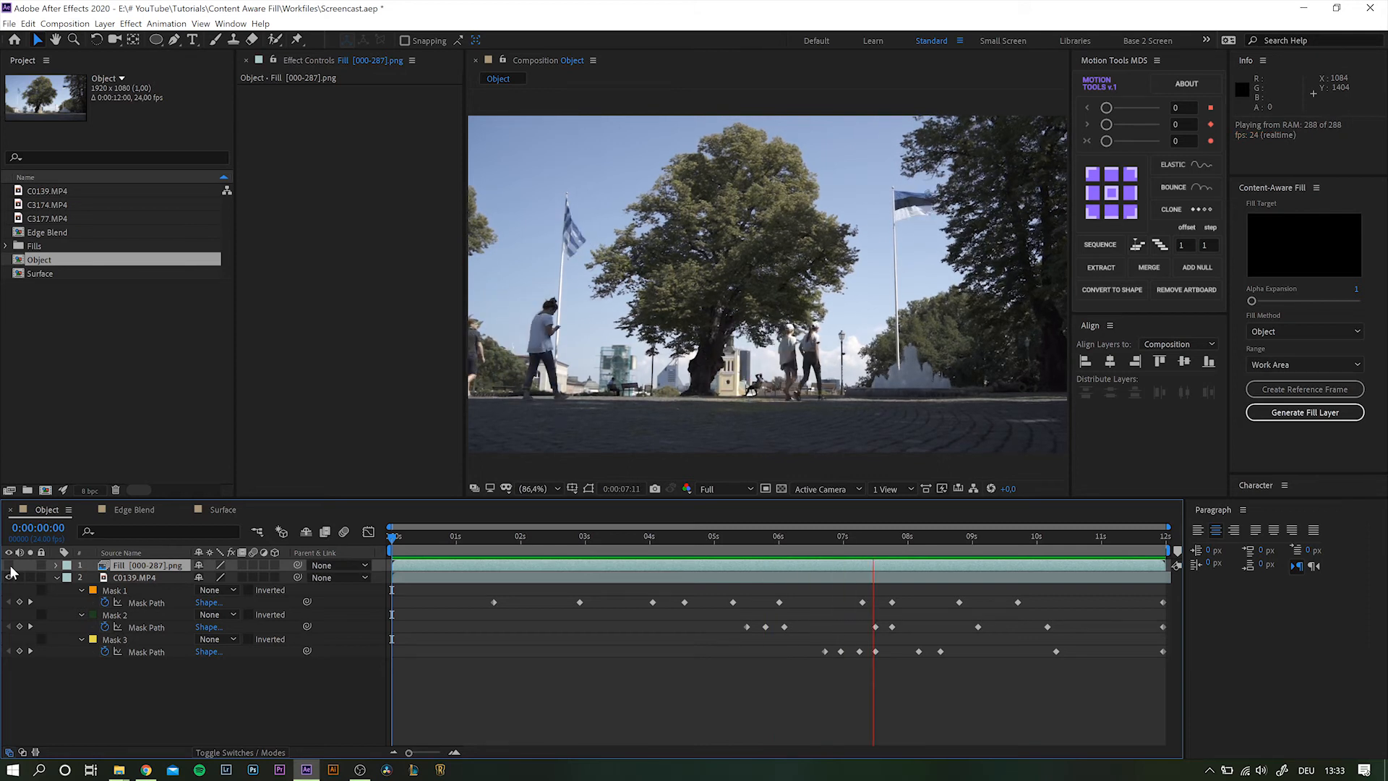
click(9, 565)
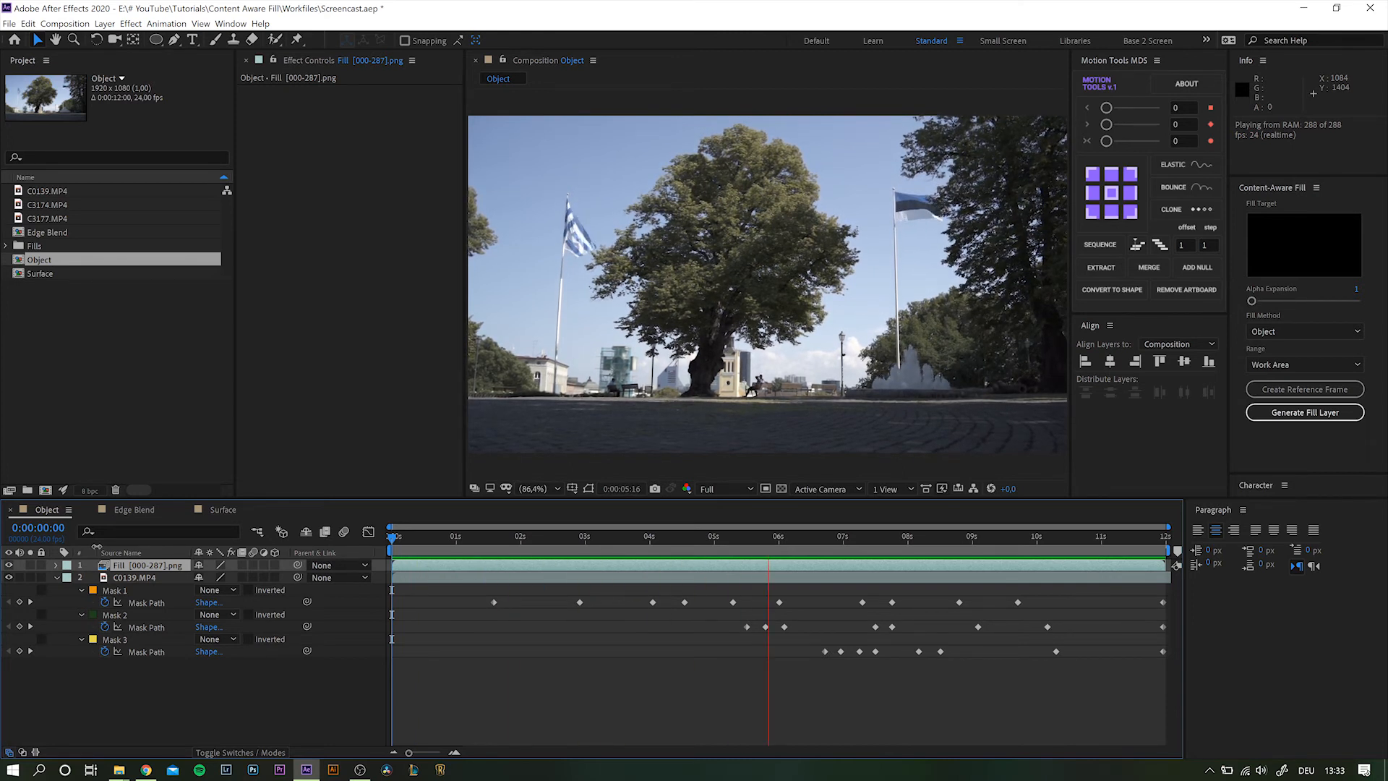
key(space)
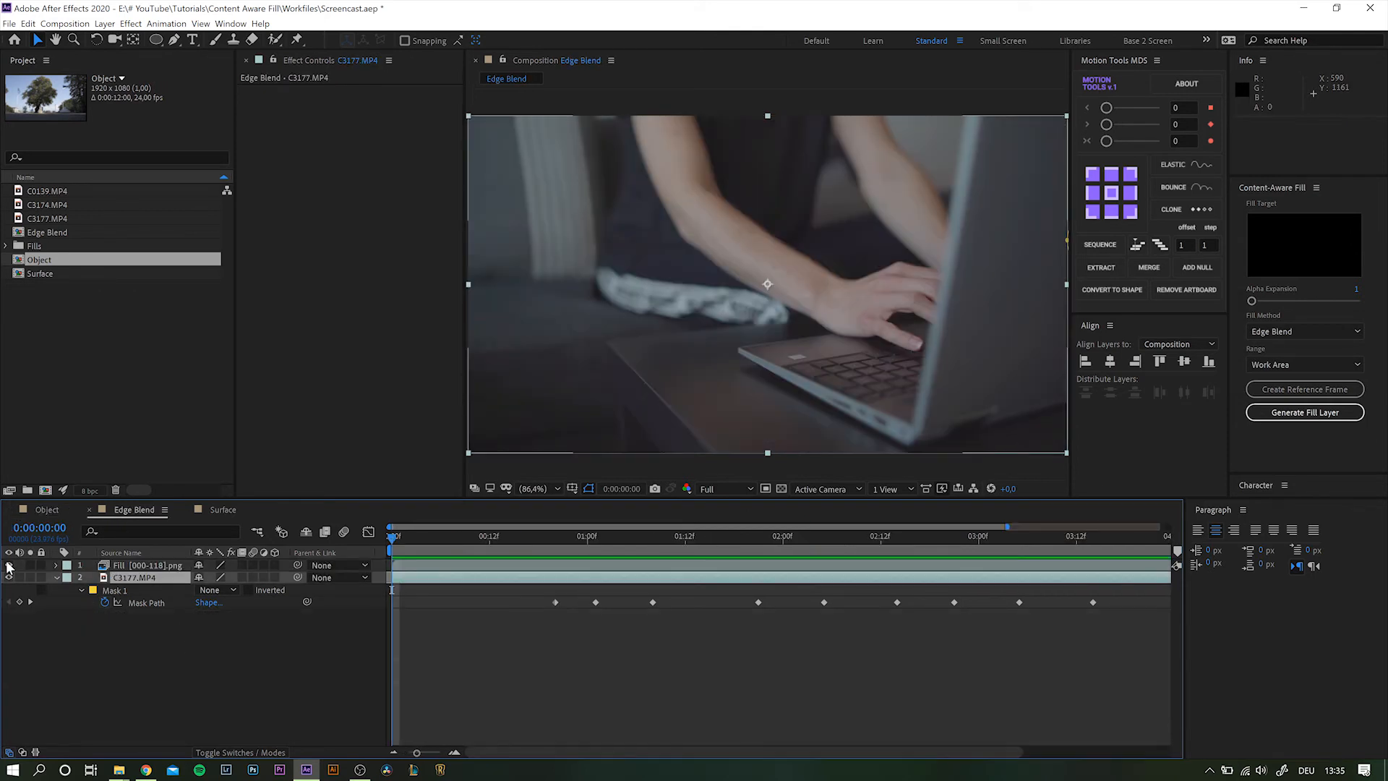
Step: Hide the fill layer in the Edge Blend composition and scrub through the original laptop footage
click(9, 564)
drag(427, 536, 987, 536)
drag(448, 535, 0, 578)
Step: Set the Content-Aware Fill method to Edge Blend for the Edge Blend composition
click(1290, 326)
click(1286, 333)
click(55, 509)
click(137, 508)
click(1280, 334)
click(1286, 378)
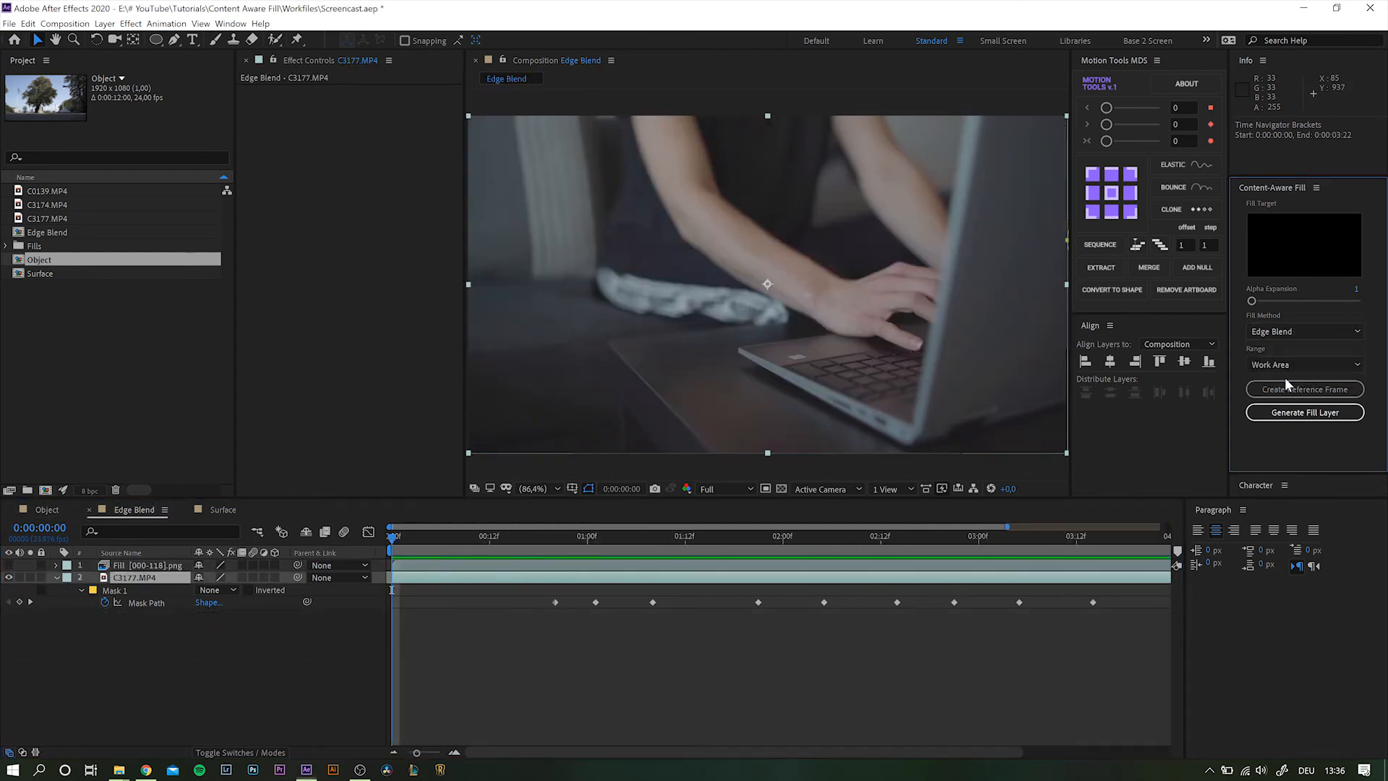
Step: Inspect the masked laptop logo at 0:00:03:00, show the fill layer again, and play back the Edge Blend composition
drag(420, 542, 979, 546)
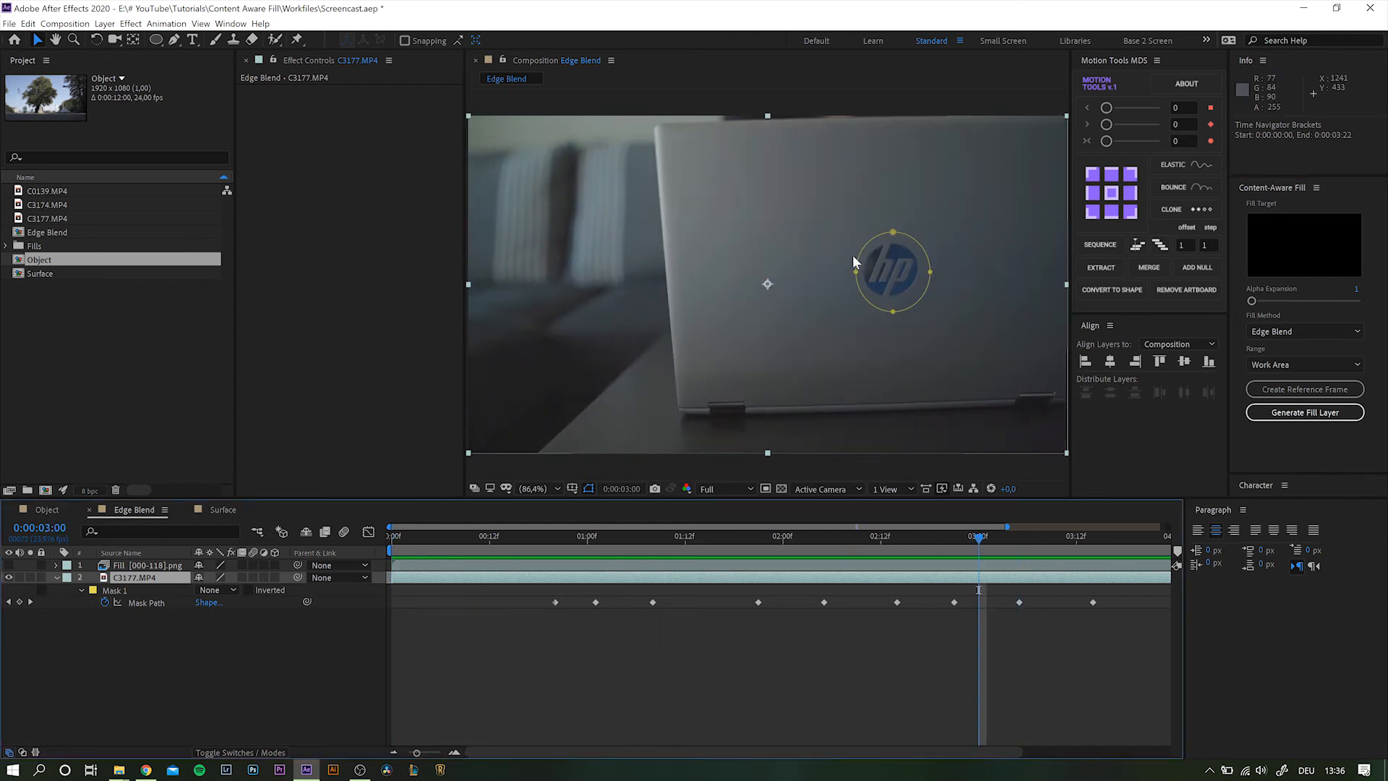
click(9, 566)
drag(399, 540, 557, 532)
key(space)
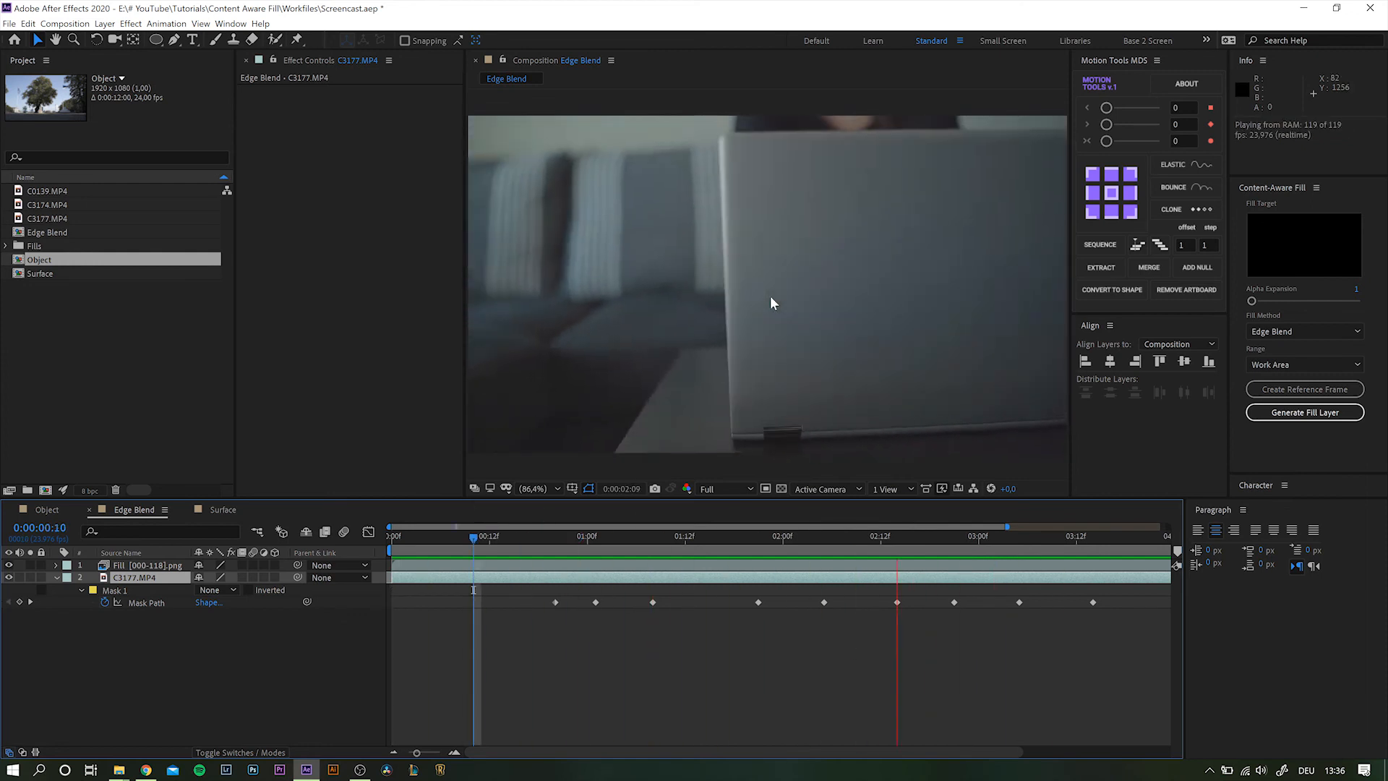
Step: Open the Surface composition and set the Content-Aware Fill method to Surface
click(220, 510)
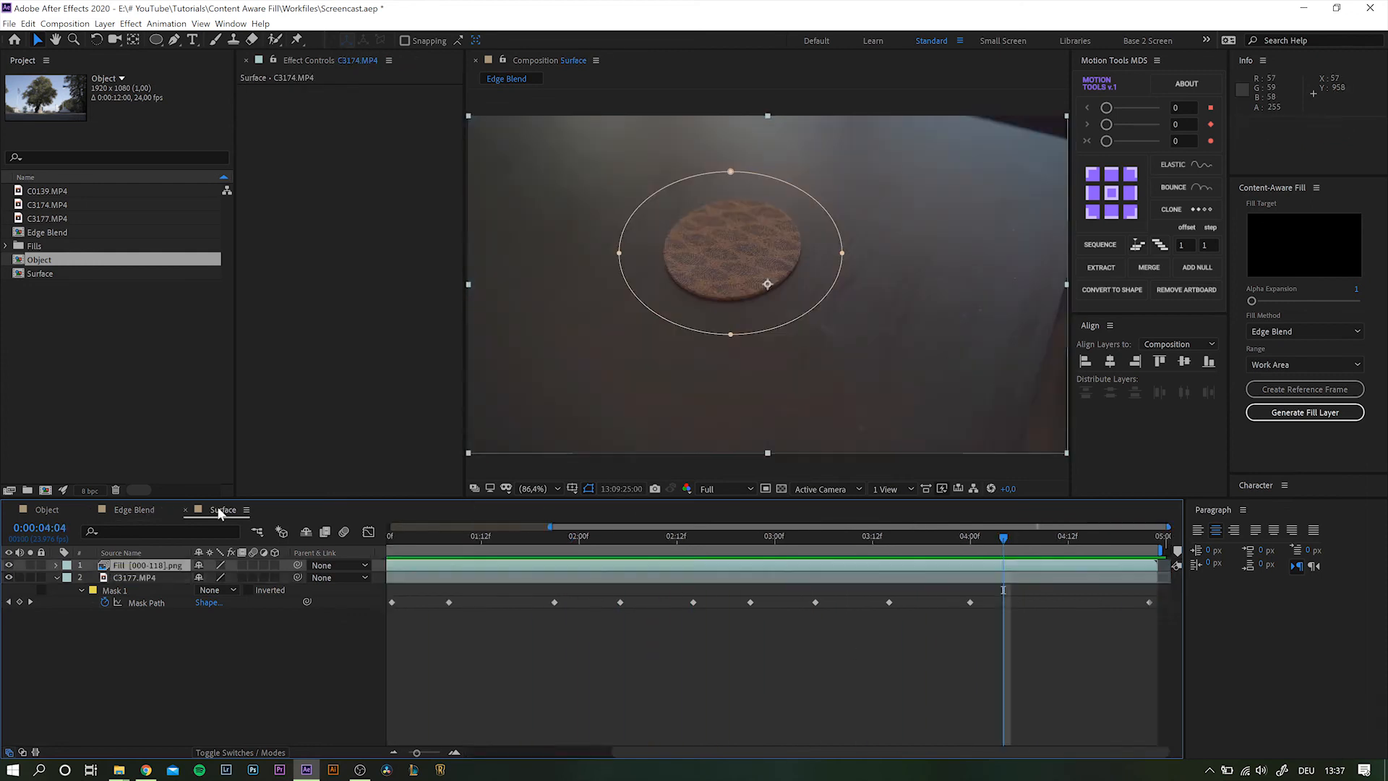
click(1272, 330)
click(1277, 366)
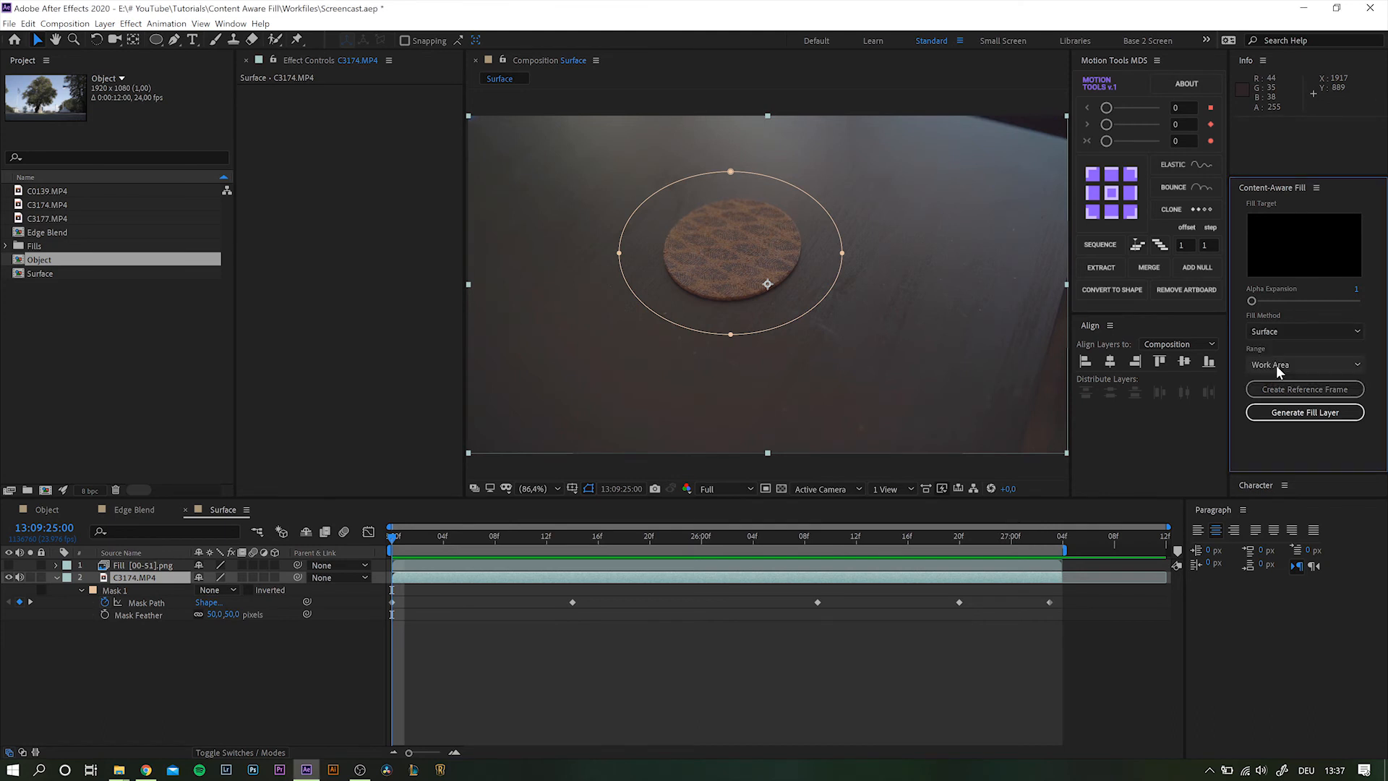
Step: Inspect the masked coaster up to 13:09:26:22, show the fill layer, and play back the Surface composition
drag(393, 537, 985, 538)
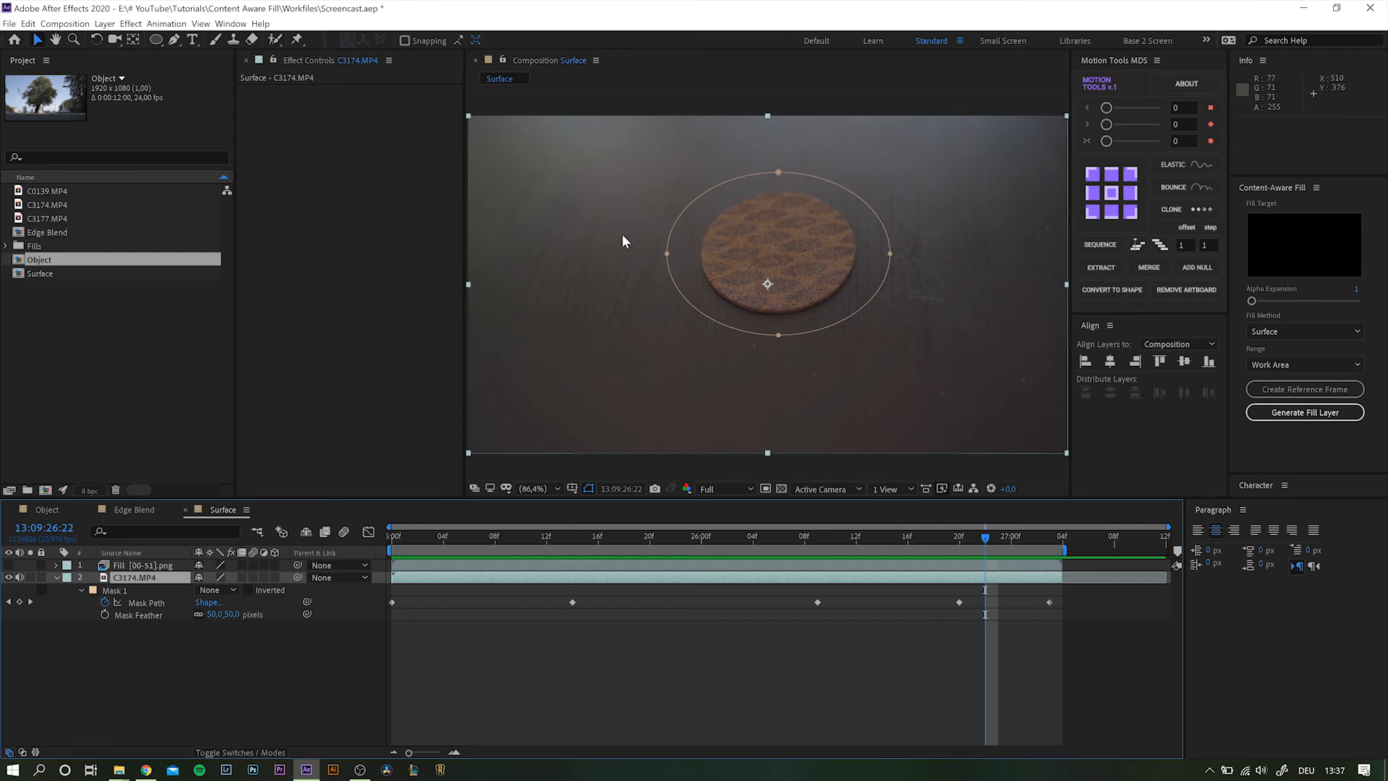
click(9, 565)
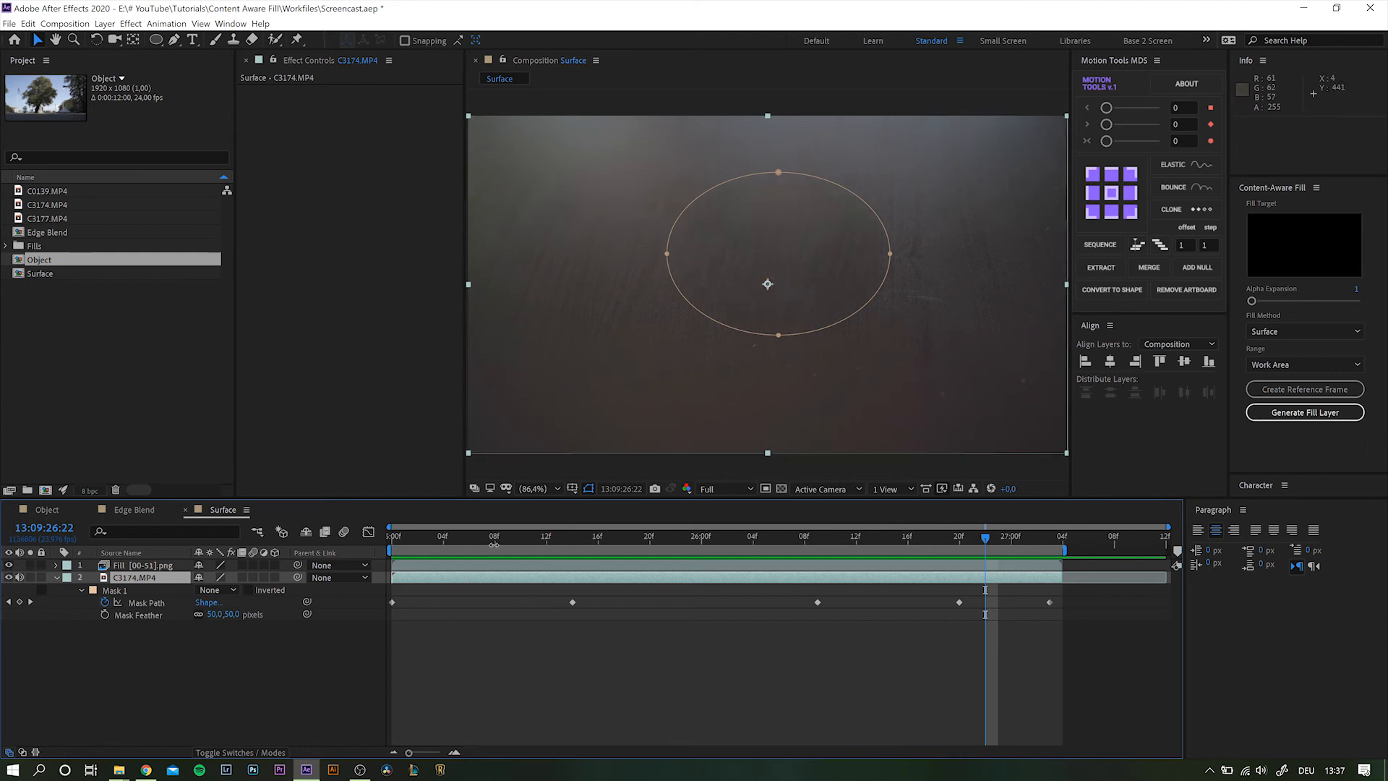
drag(494, 542, 232, 542)
key(space)
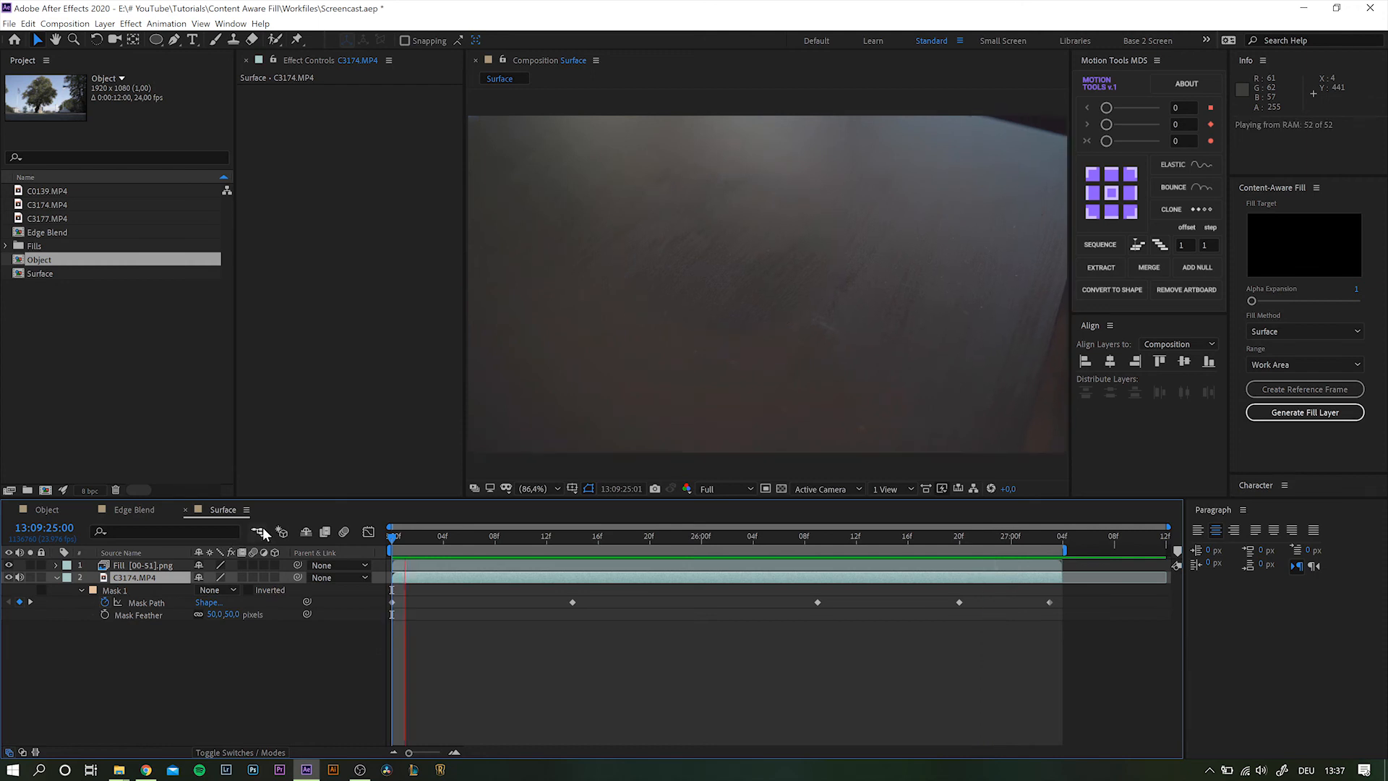